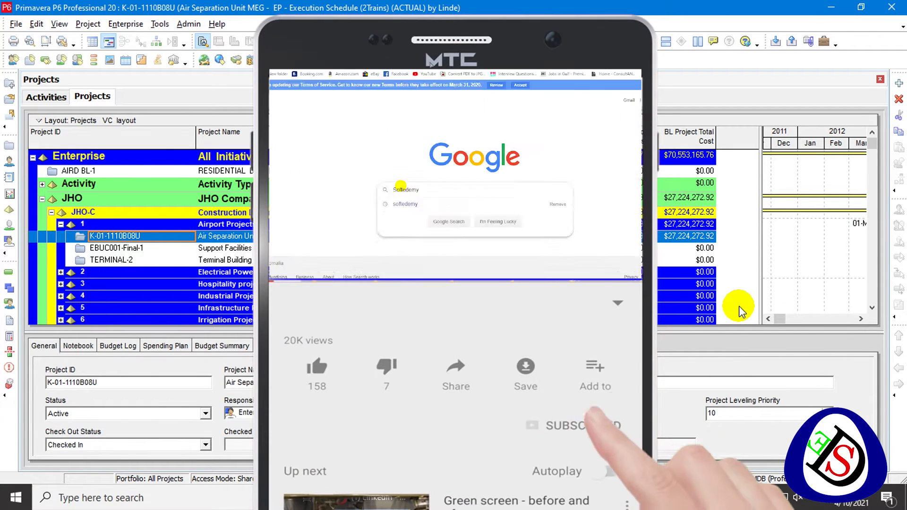
- Minimize Primavera P6 to reveal the desktop
left_click(844, 4)
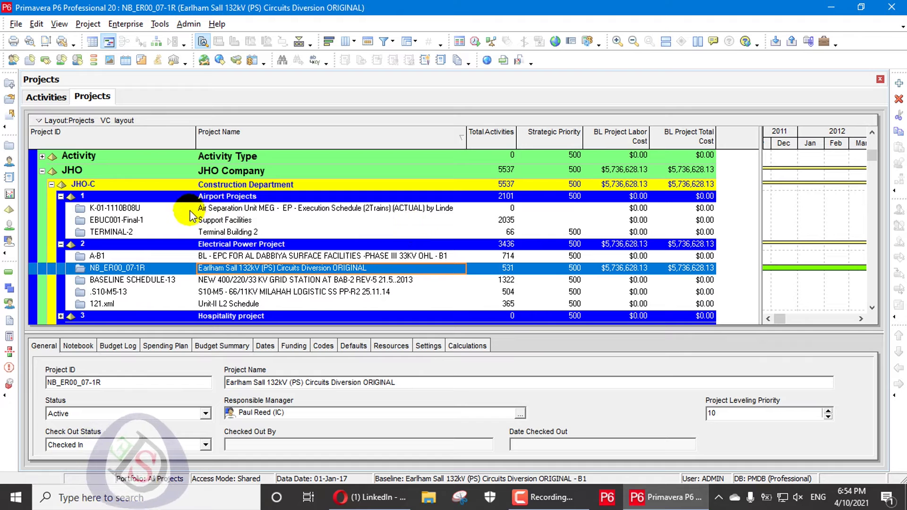
- Select K-01-1110B08U, then NB_ER00_07-1R, in the Projects list and bring up the File menu
left_click(190, 208)
left_click(180, 272)
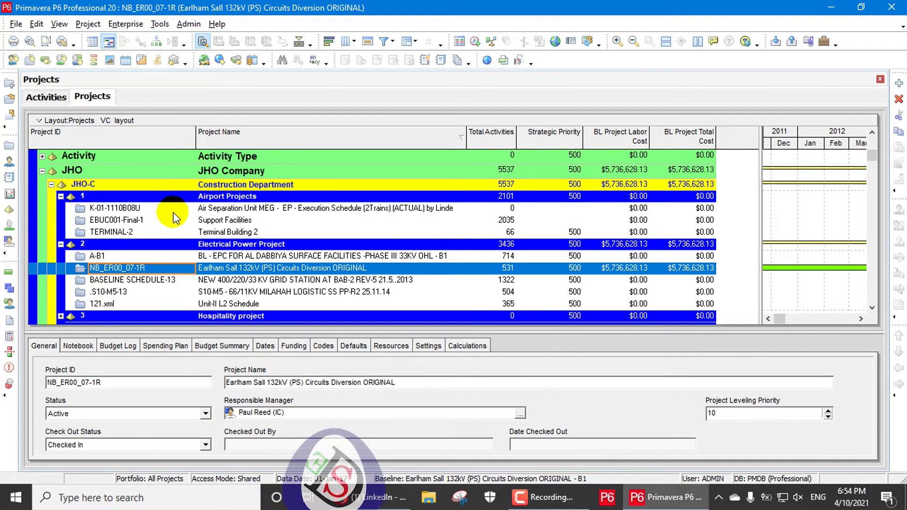
scroll(141, 235, "down", 1)
scroll(141, 235, "up", 1)
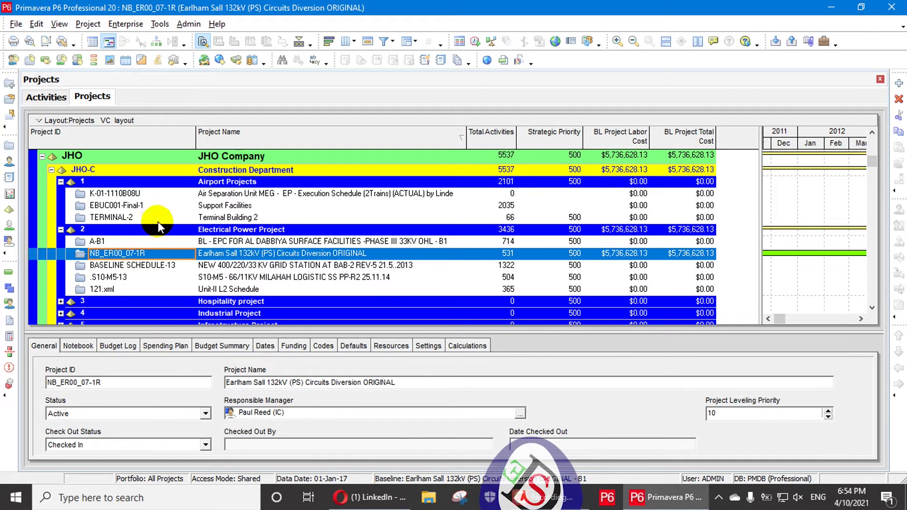
left_click(15, 23)
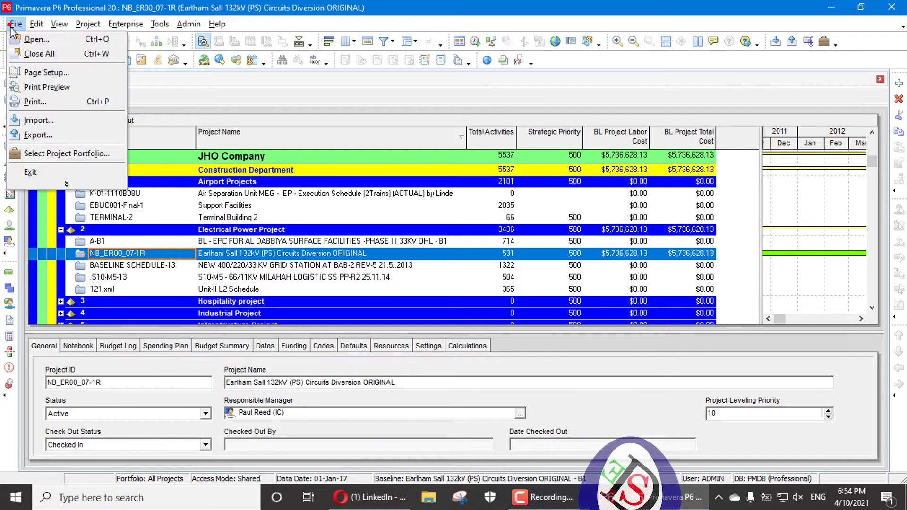
left_click(52, 138)
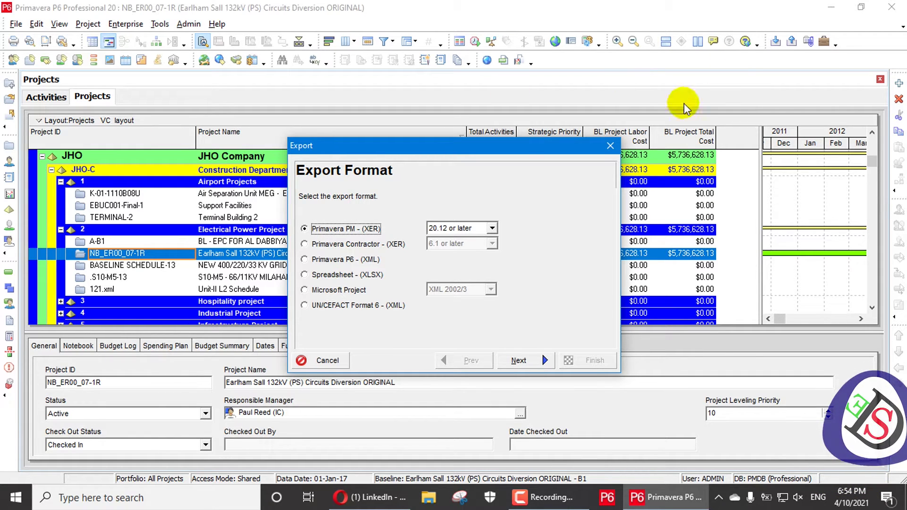
left_click(610, 145)
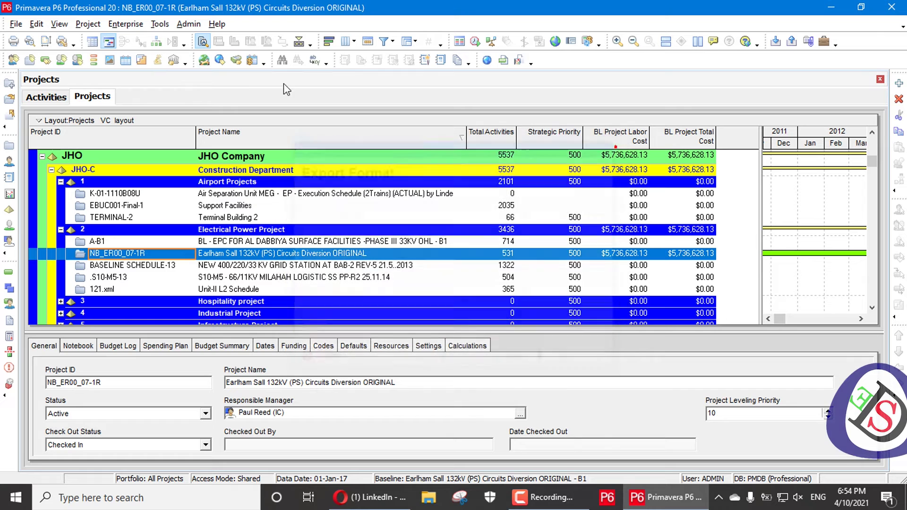
left_click(59, 24)
mouse_move(73, 40)
left_click(200, 39)
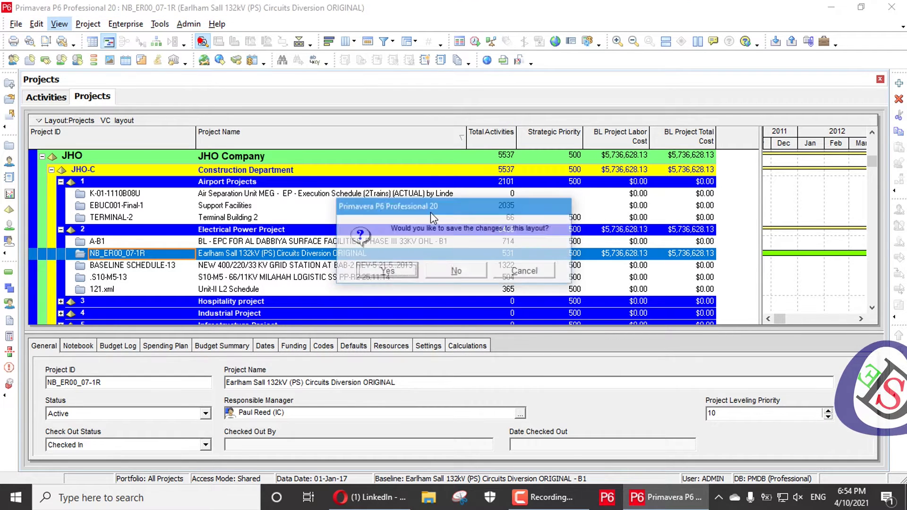
left_click(456, 269)
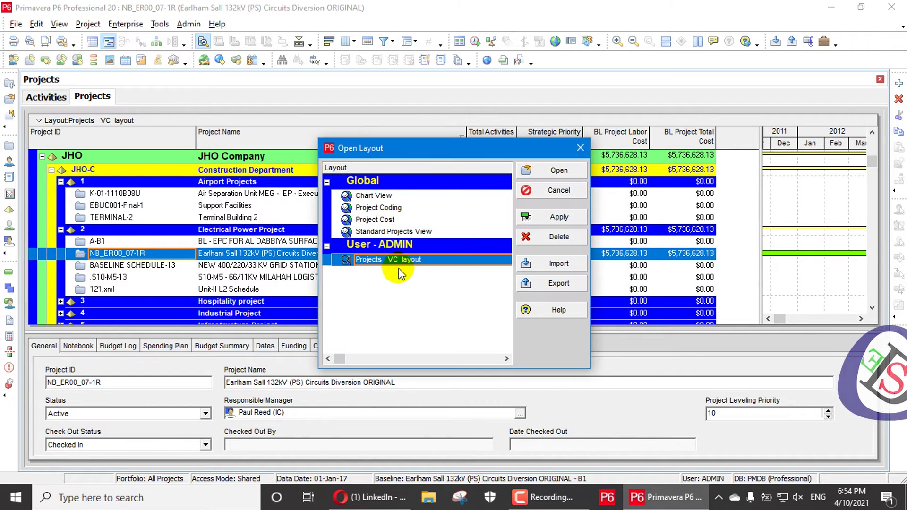
left_click(567, 153)
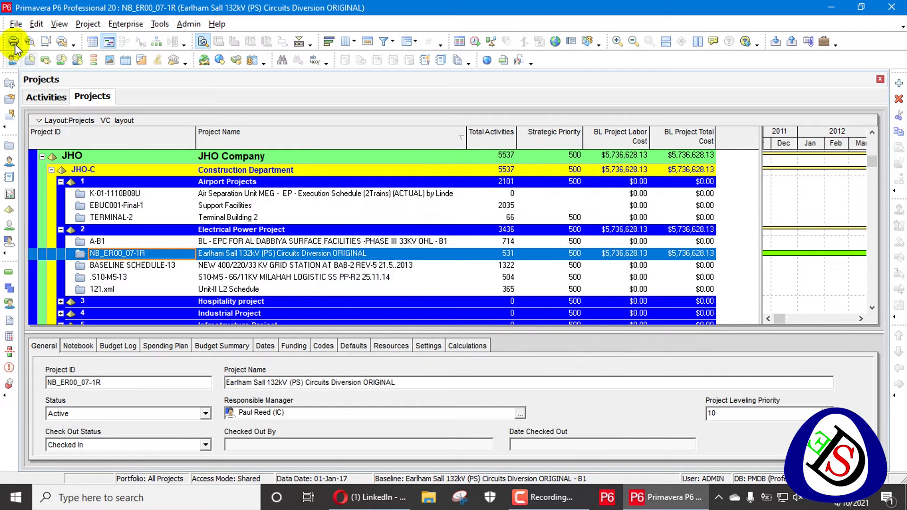
left_click(16, 24)
left_click(57, 138)
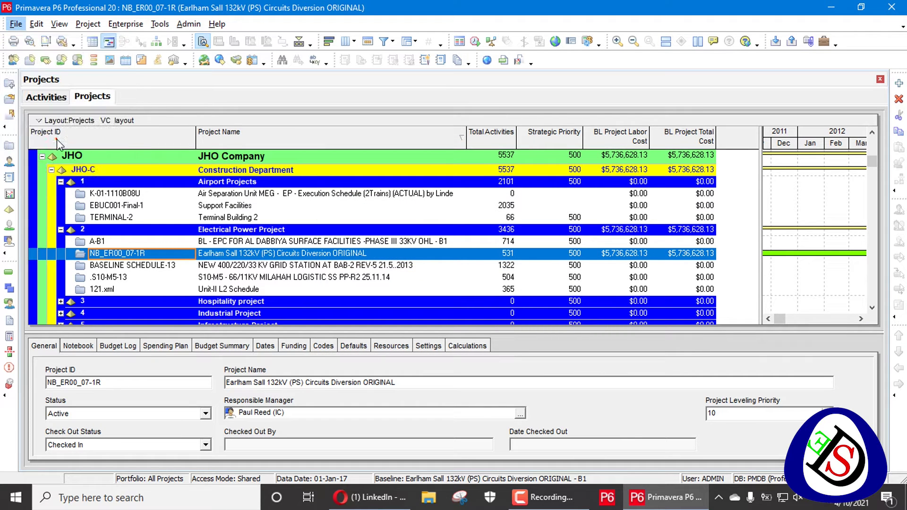
- Set up a compressed P6 XML export with the Earlham Sall baseline, then abandon the wizard
left_click(325, 259)
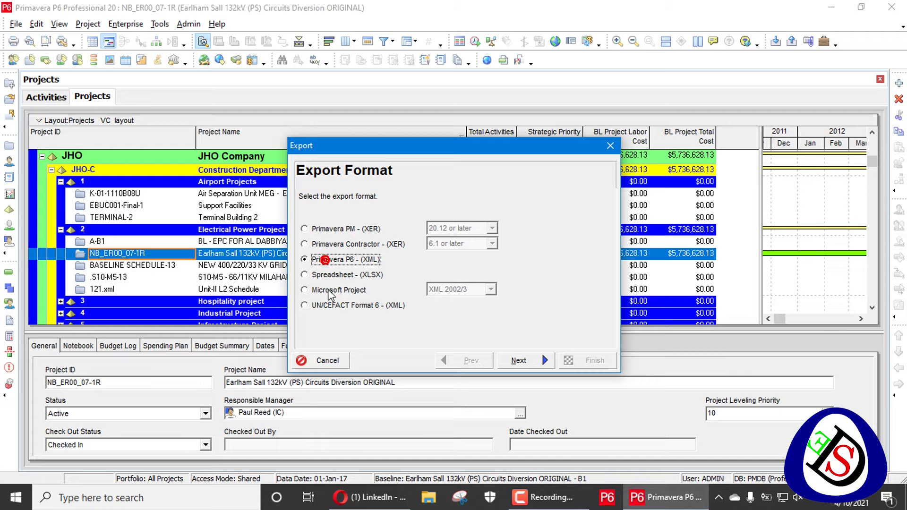
left_click(520, 362)
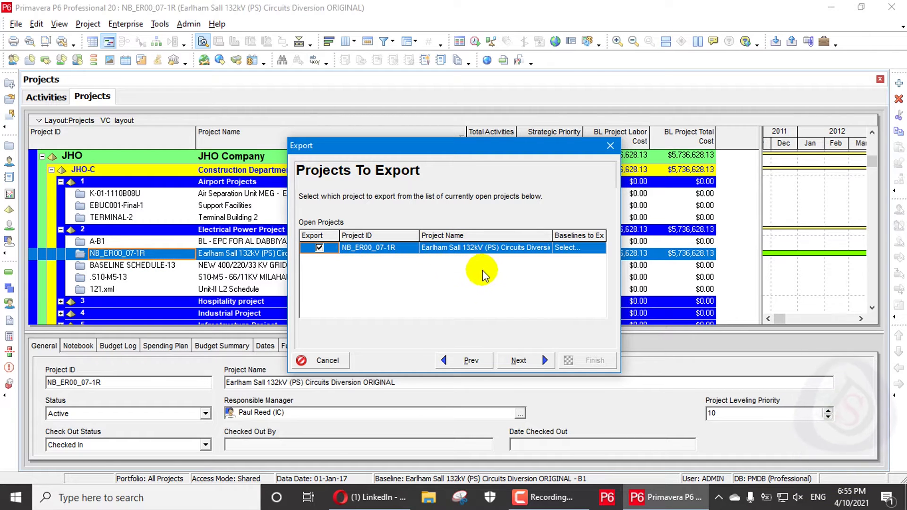
left_click(571, 249)
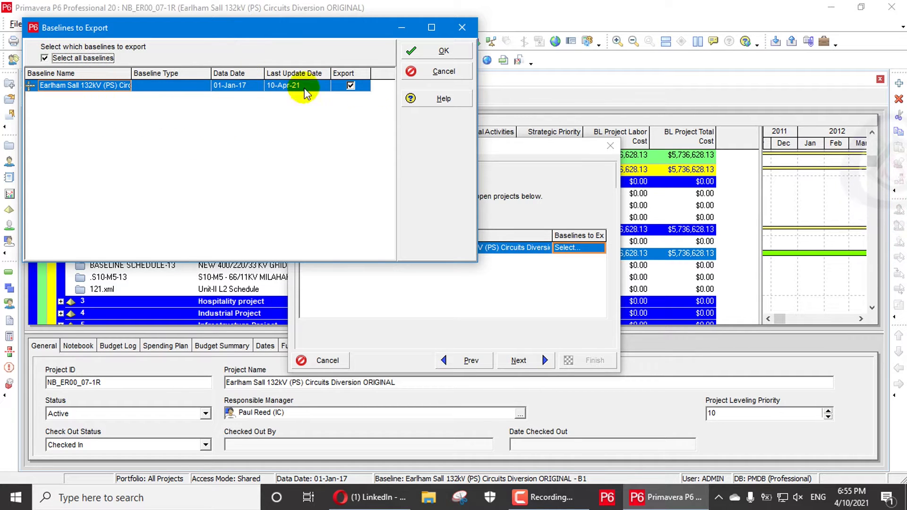
left_click(442, 52)
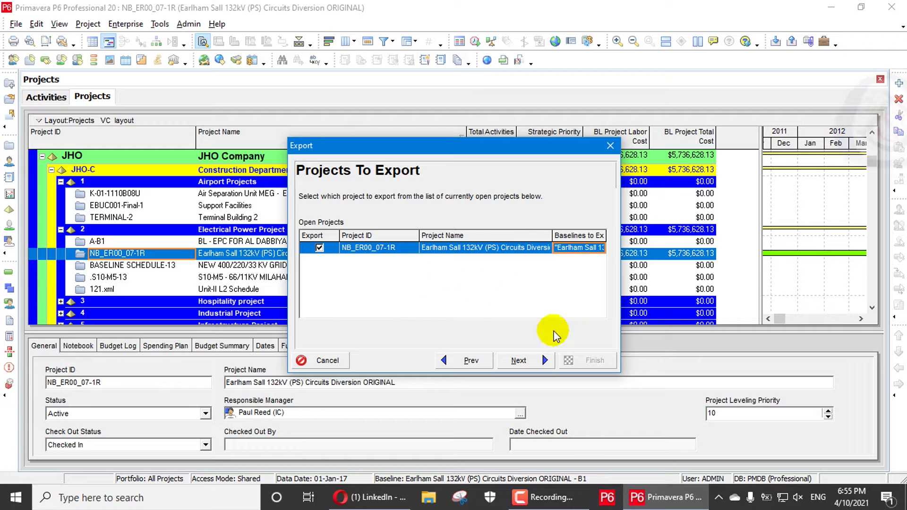
left_click(514, 360)
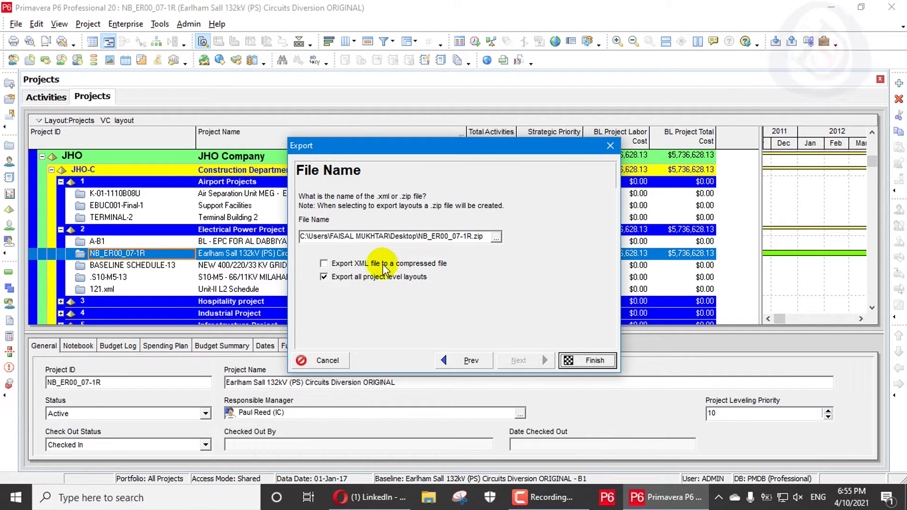
left_click(325, 264)
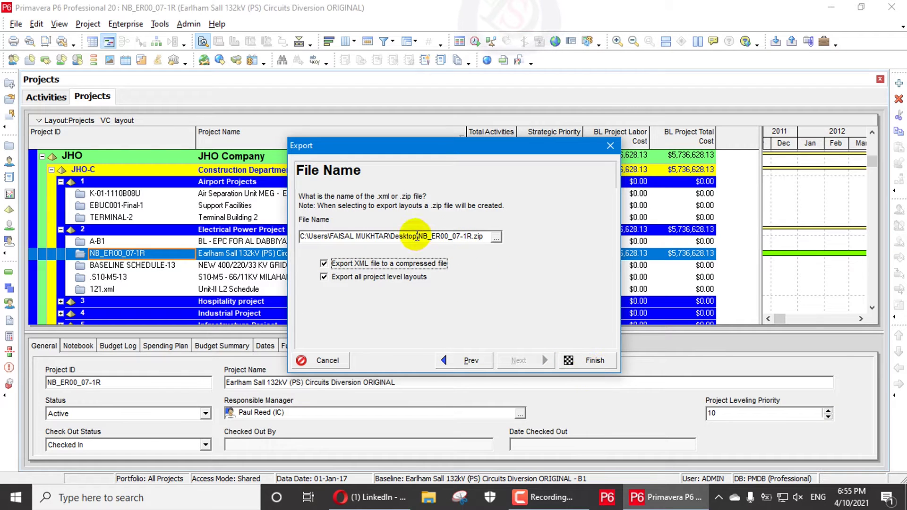
left_click(606, 149)
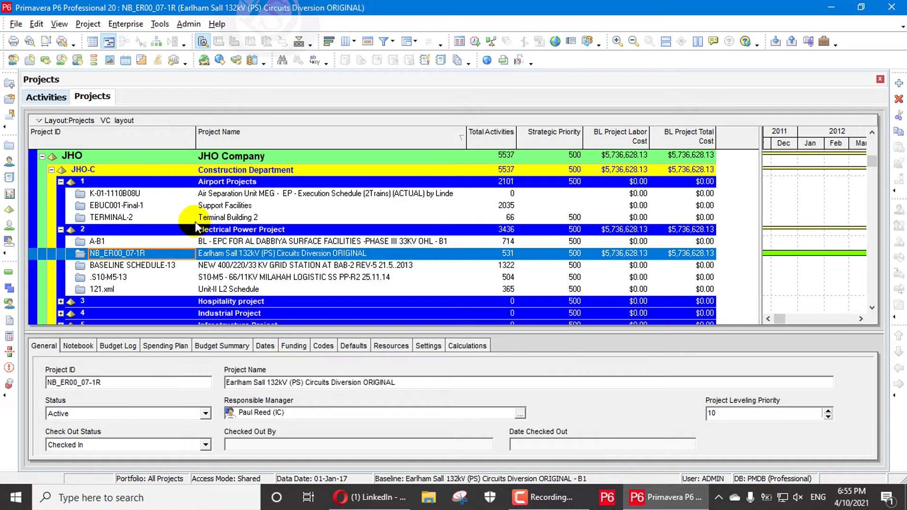
- Open projects K-01-1110B08U and NB_ER00_07-1R together
left_click(175, 193, "shift")
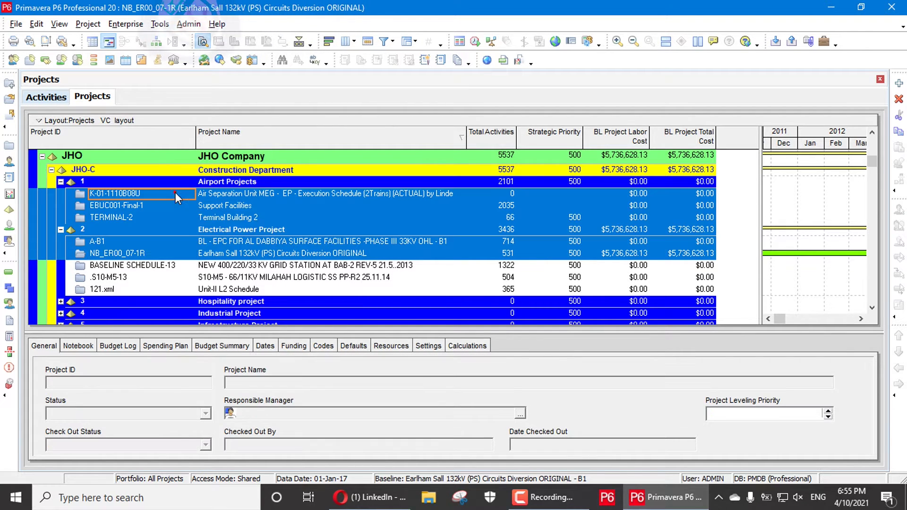
left_click(174, 216)
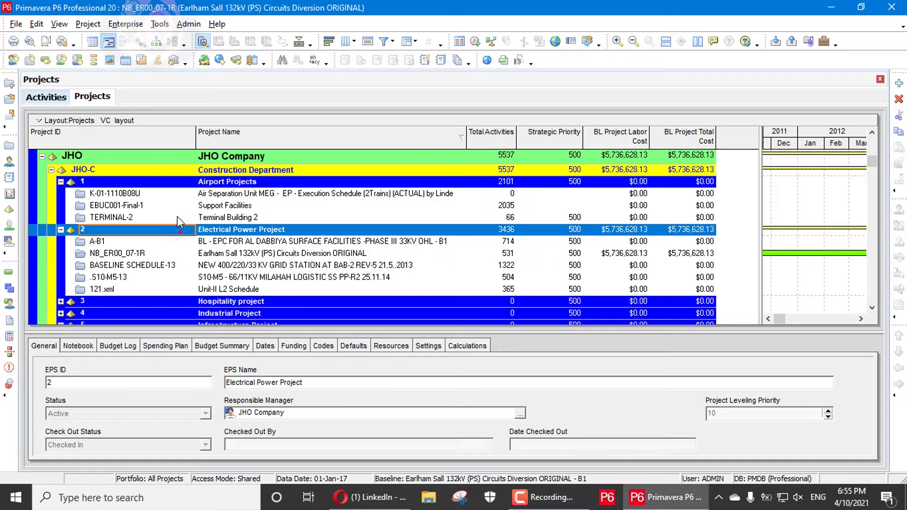
left_click(160, 257, "ctrl")
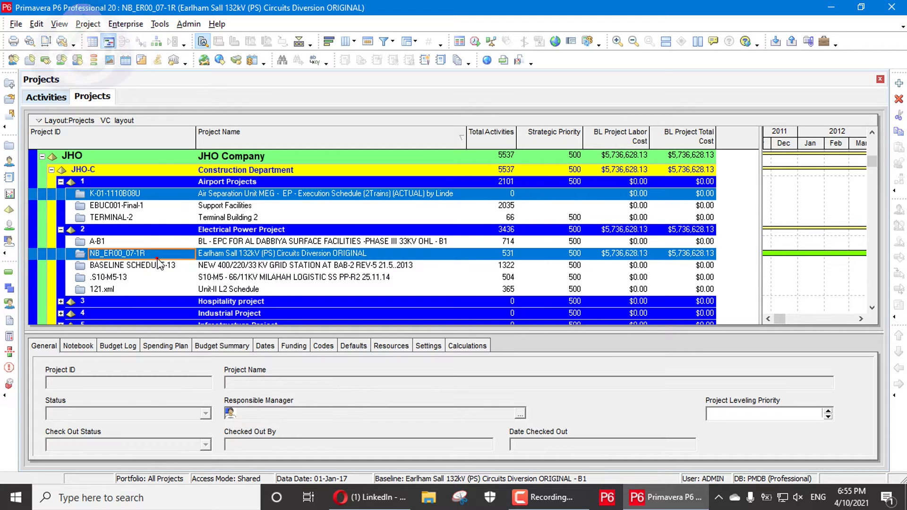
right_click(196, 198)
left_click(277, 168)
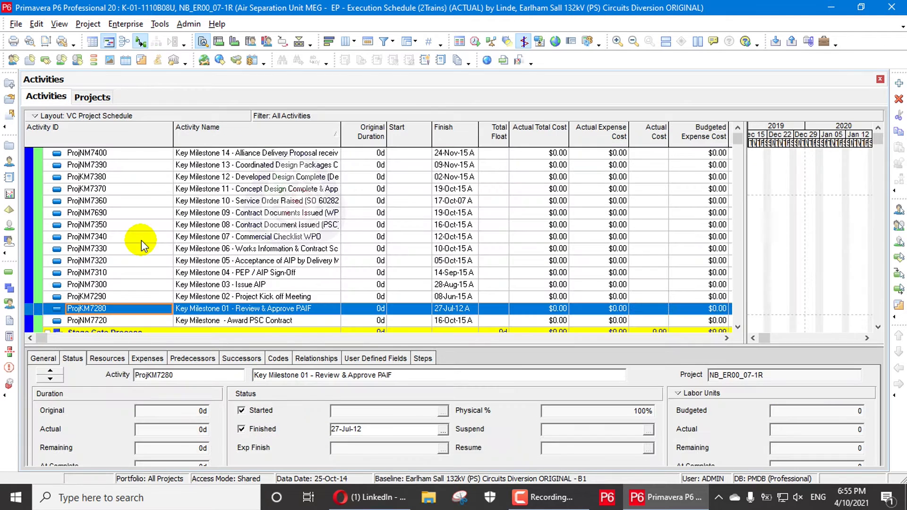
- Start a Primavera P6 XML export of the two open projects
left_click(19, 27)
left_click(45, 124)
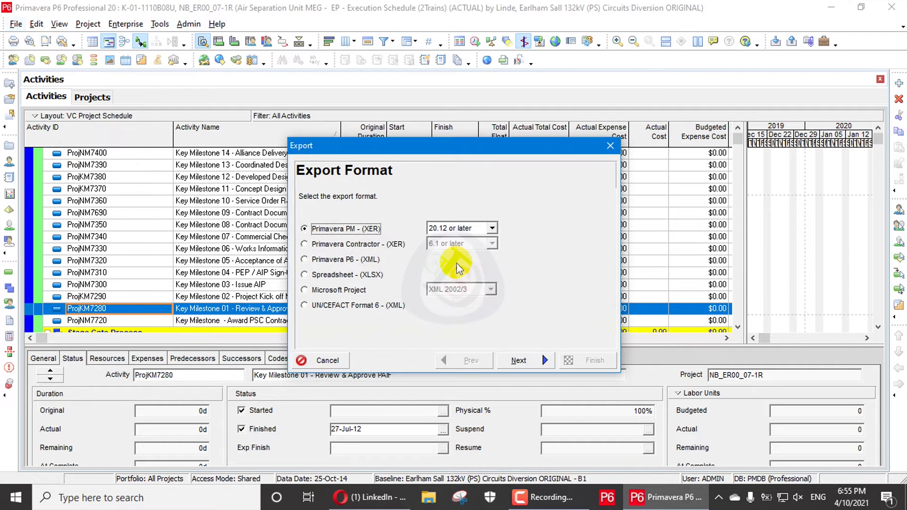
left_click(364, 259)
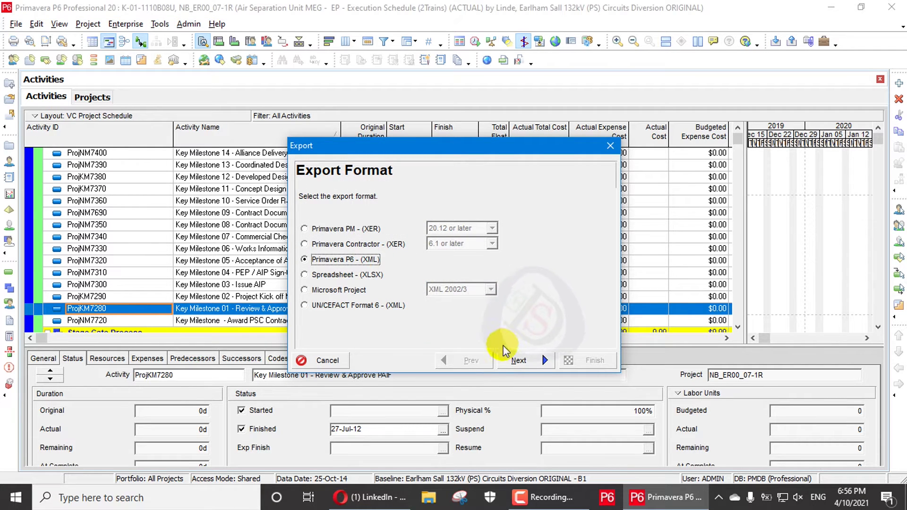
left_click(515, 360)
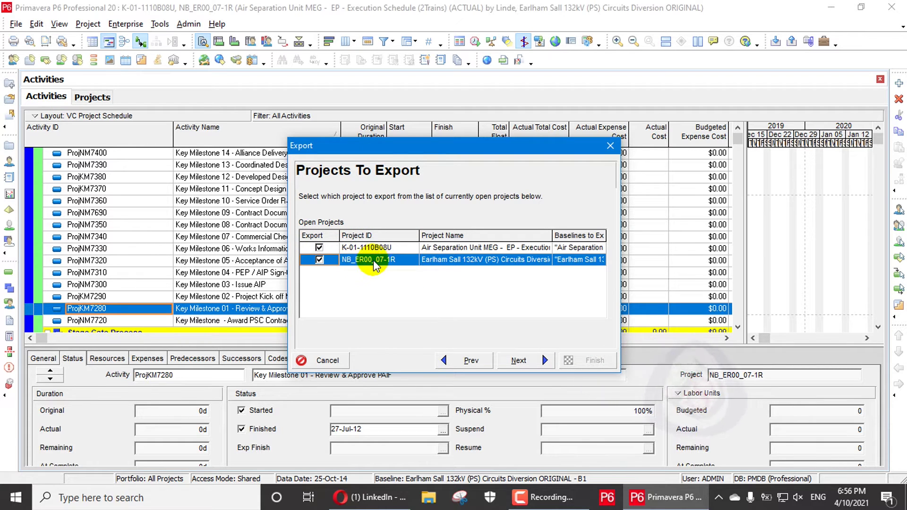
- Include the Air Separation and Earlham Sall baselines in the export
left_click(572, 251)
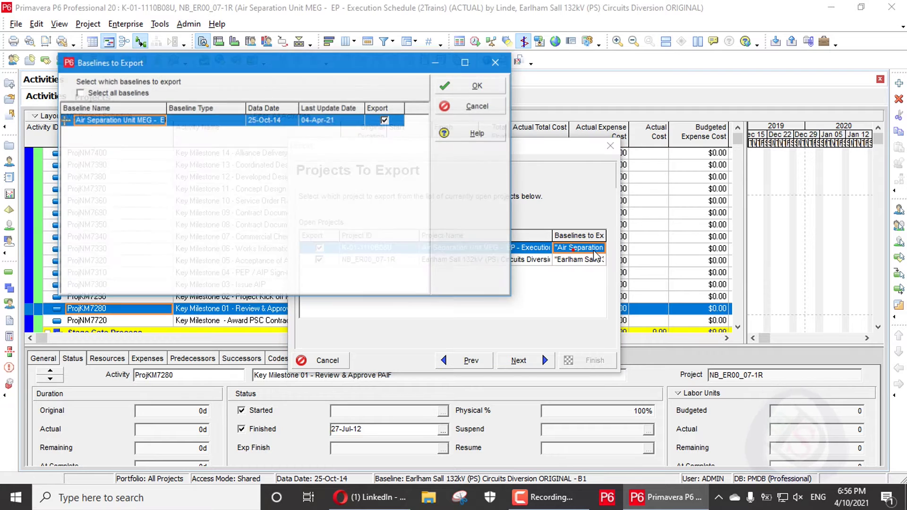
left_click(508, 63)
left_click(579, 259)
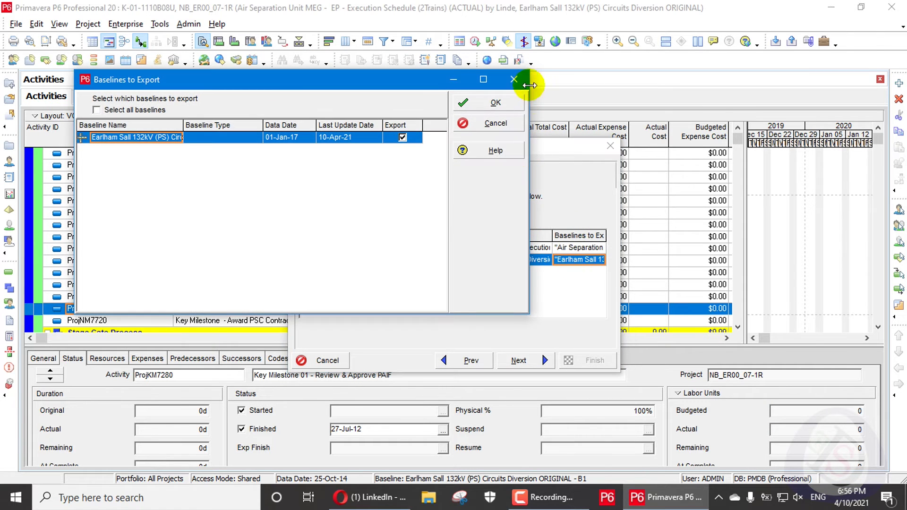
left_click(514, 79)
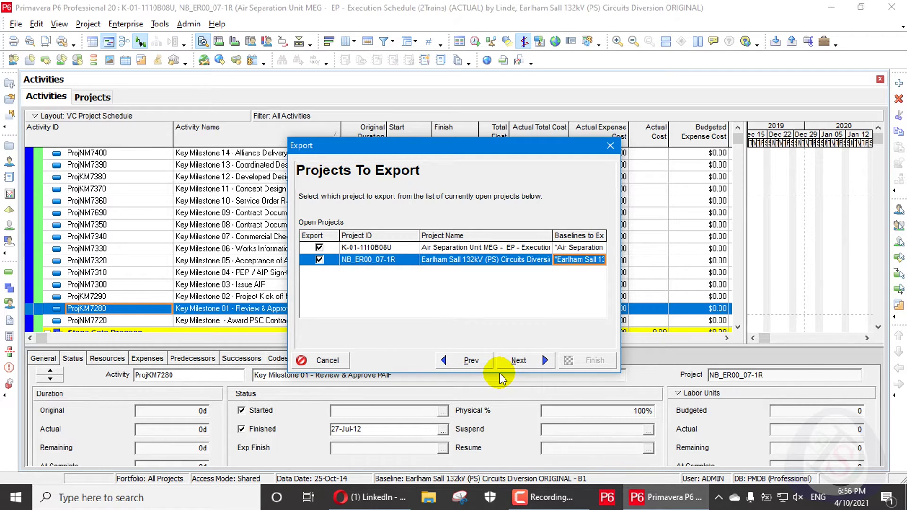
left_click(516, 361)
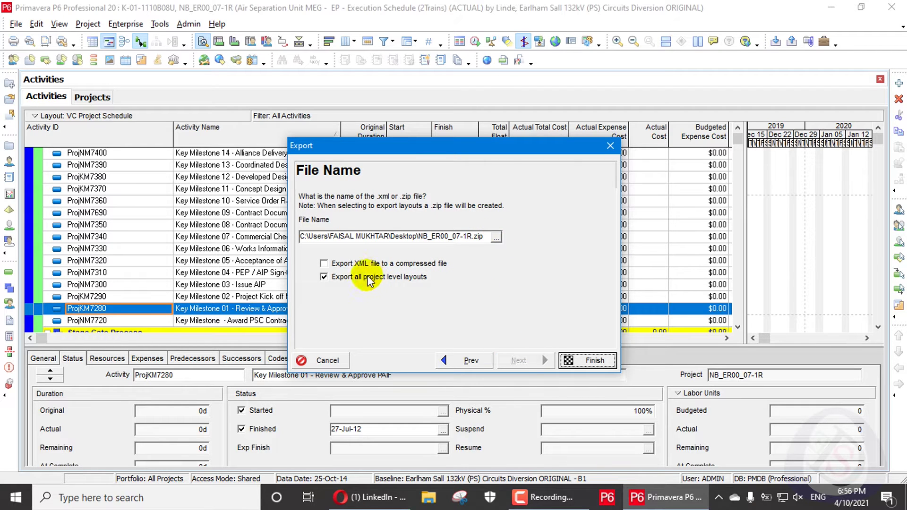
- Save the export file NB_ER00_07-1R.zip to the Desktop
left_click(496, 237)
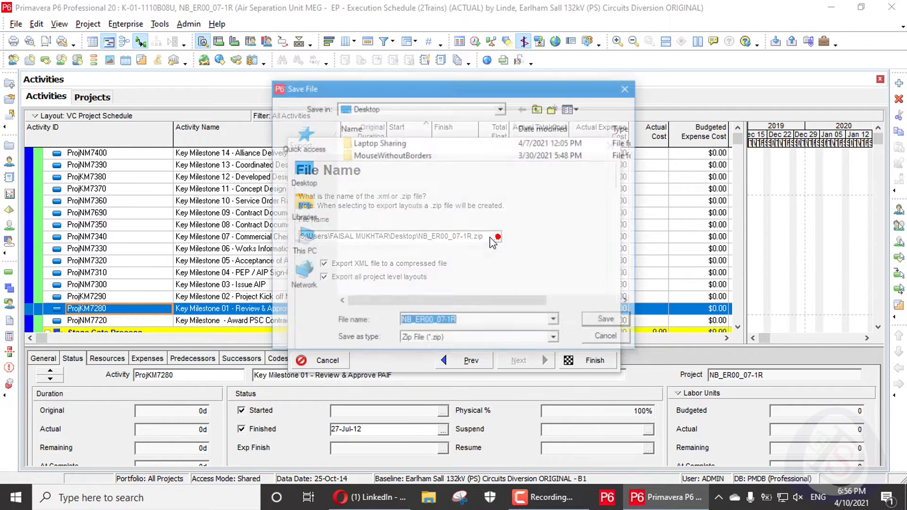
left_click(305, 183)
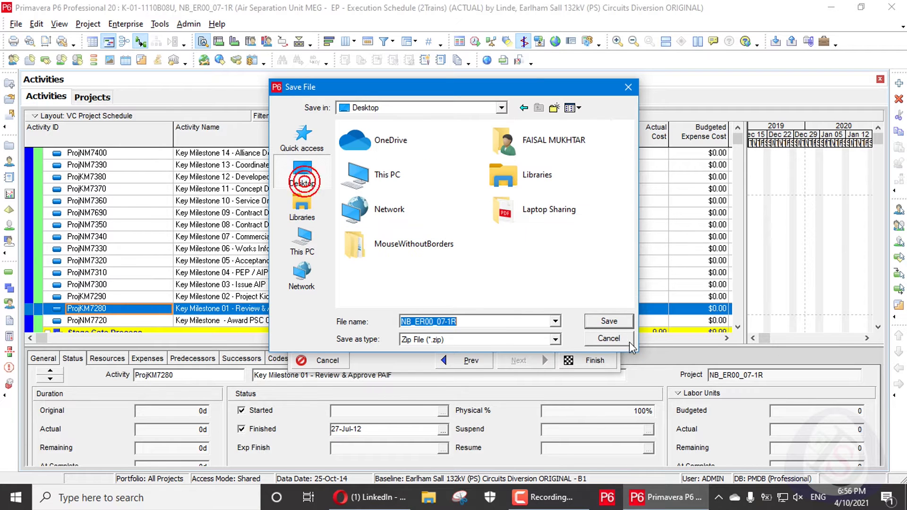
left_click(614, 323)
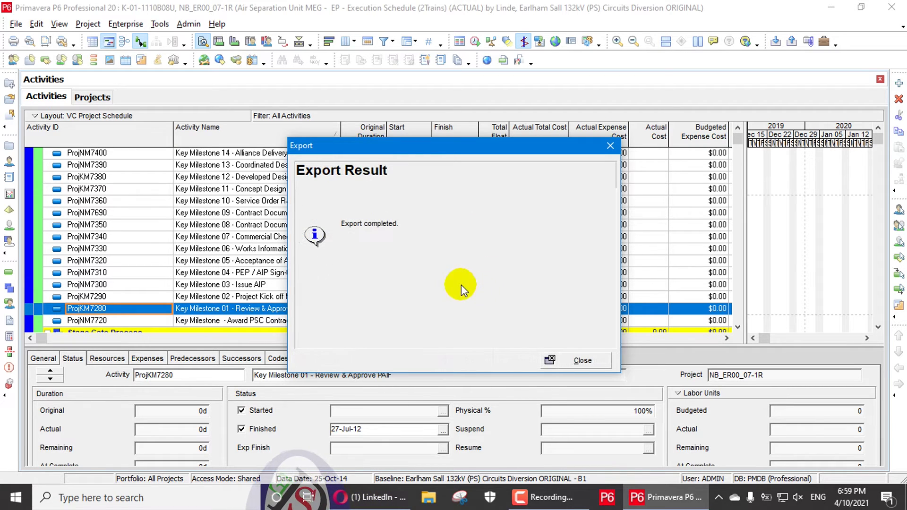
- Close the export result, review the Support Facilities, Air Separation and Earlham Sall projects, then select Enterprise
left_click(578, 363)
left_click(78, 94)
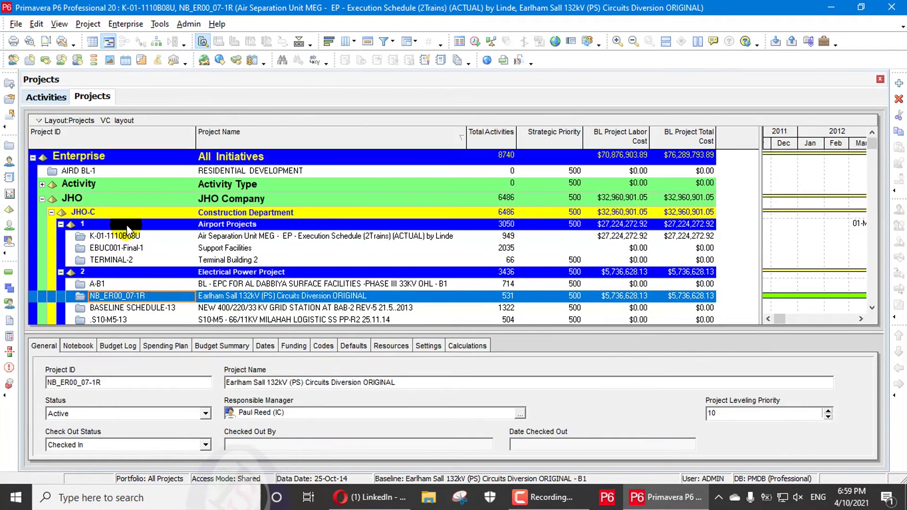
left_click(104, 220)
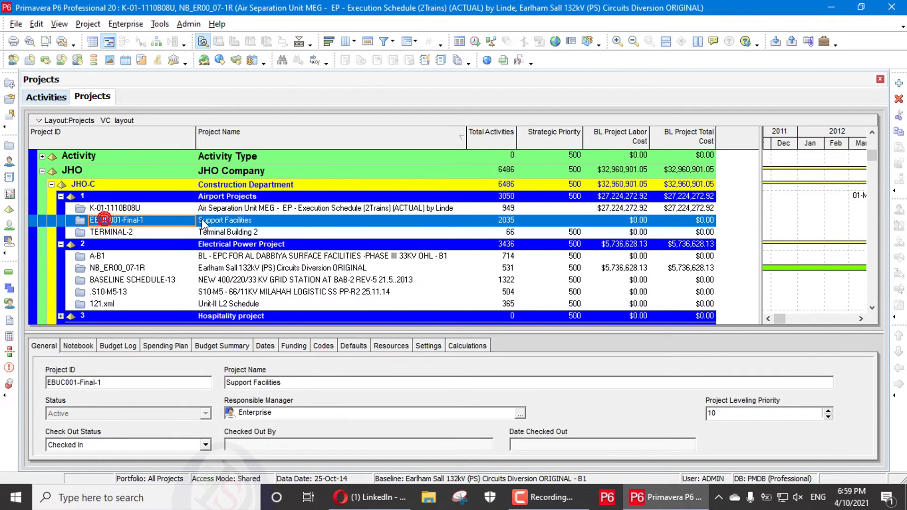
left_click(236, 208)
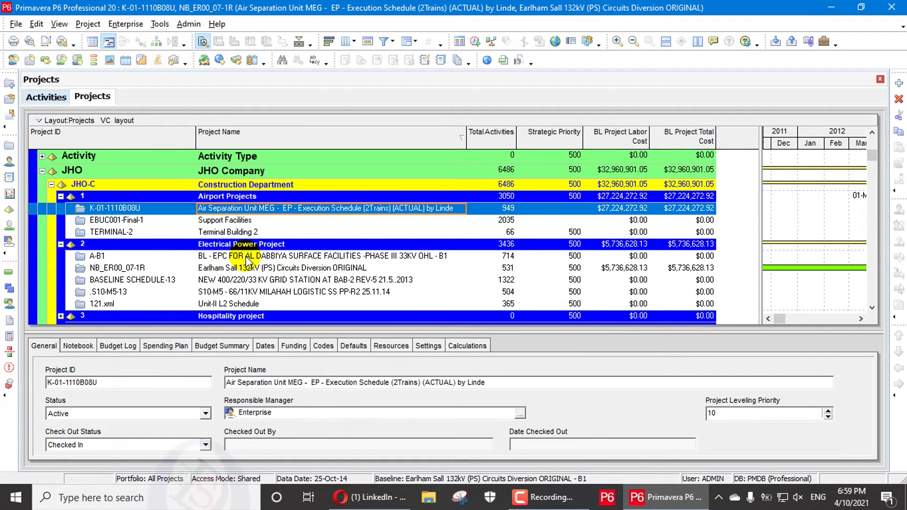
left_click(128, 273)
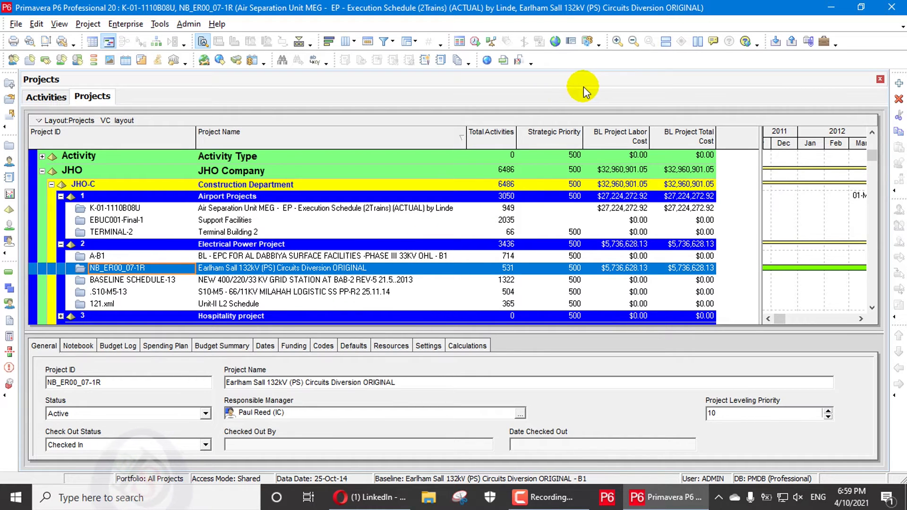
scroll(109, 233, "up", 2)
left_click(94, 161)
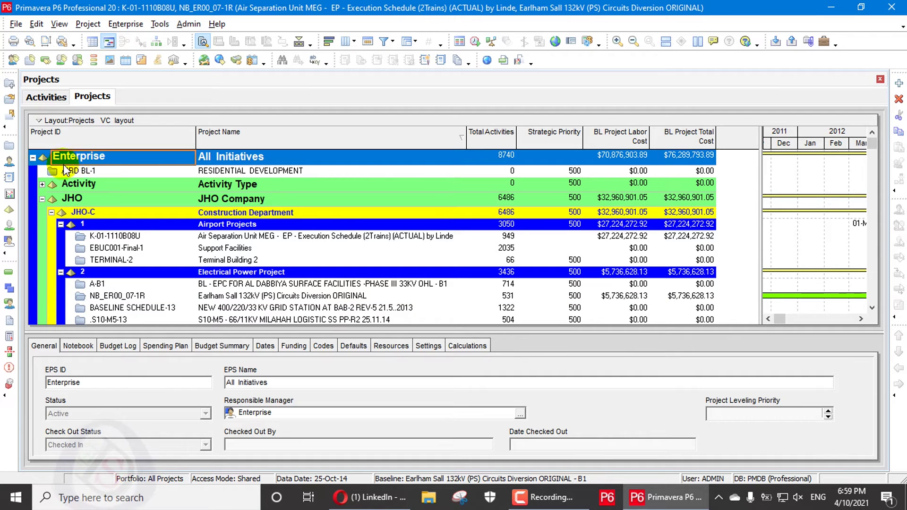
left_click(170, 163)
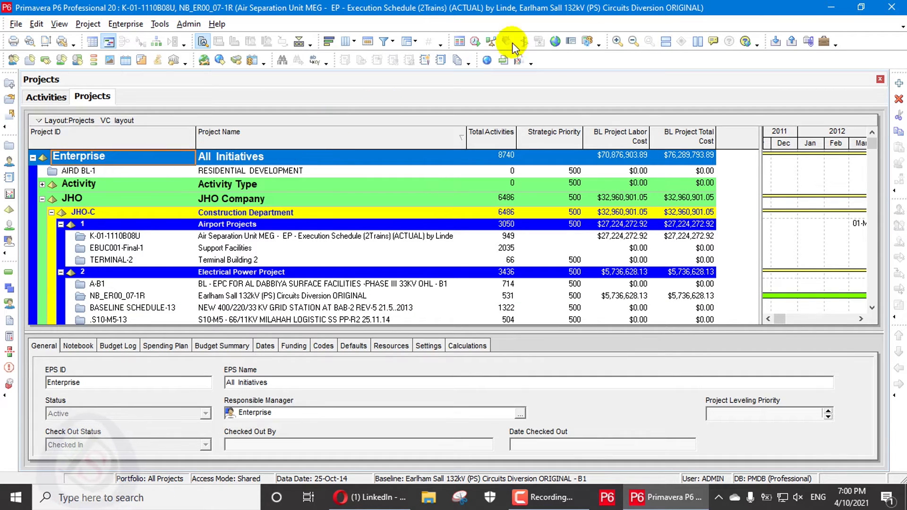
- Open NB_ER00_07-1R.zip from the desktop in WinRAR and widen the Name column
left_click(831, 7)
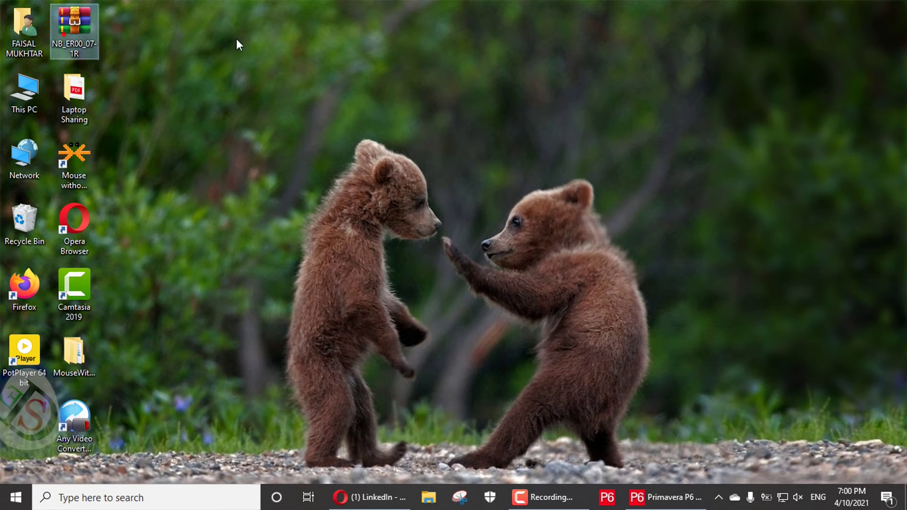
double_click(87, 34)
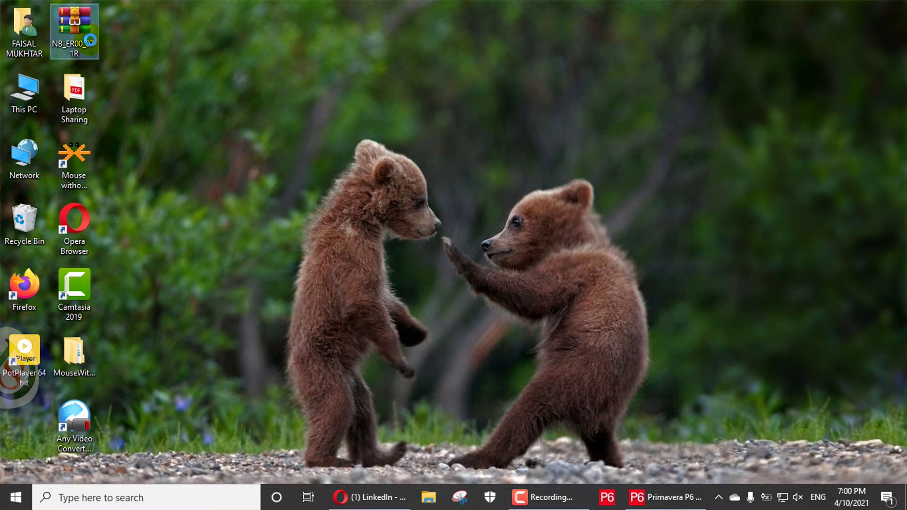
right_click(89, 38)
left_click(91, 40)
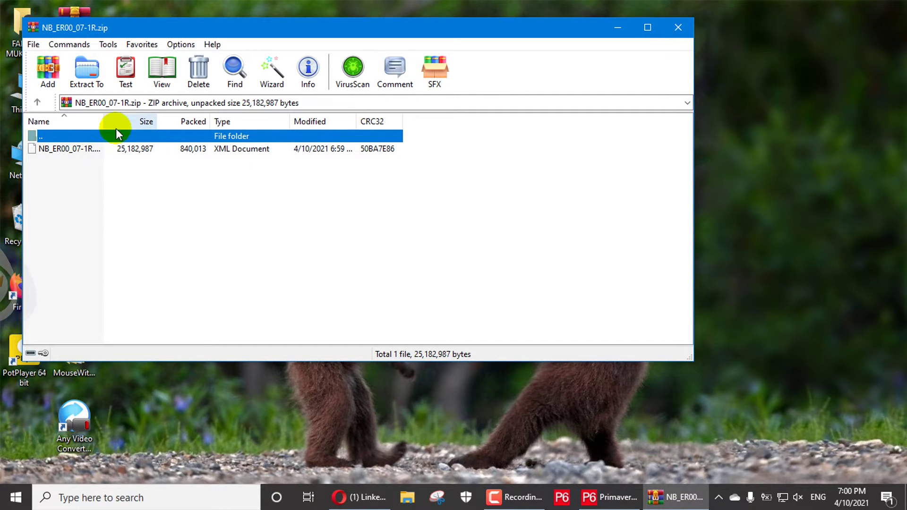
left_click_drag(105, 124, 196, 124)
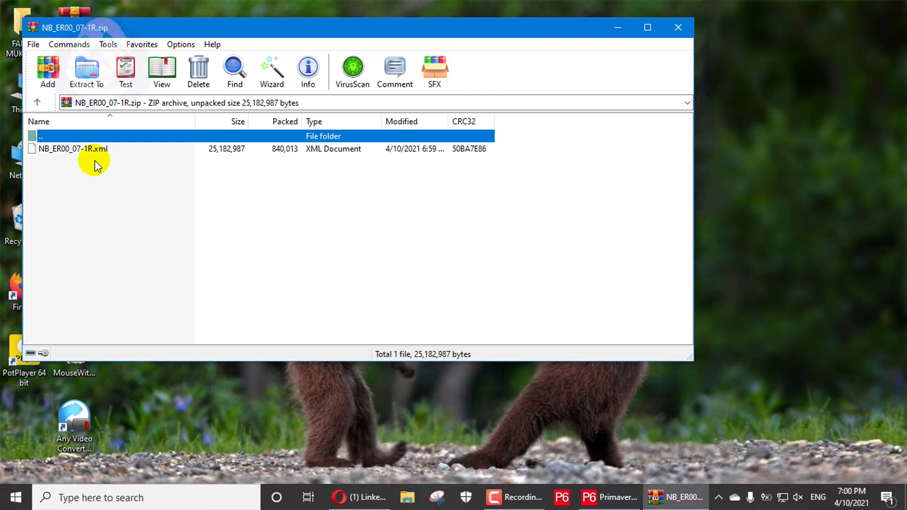
- Load NB_ER00_07-1R.zip from the Desktop as a Primavera P6 XML import
left_click(610, 497)
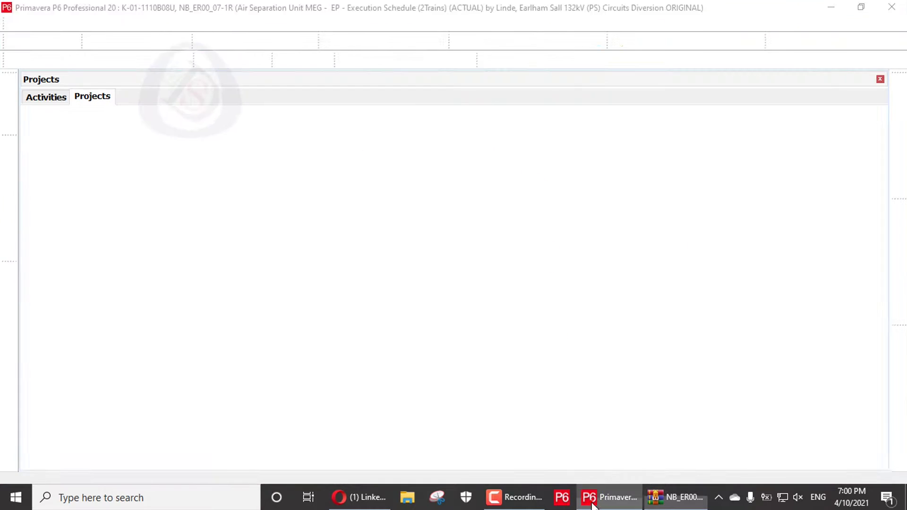
left_click(16, 24)
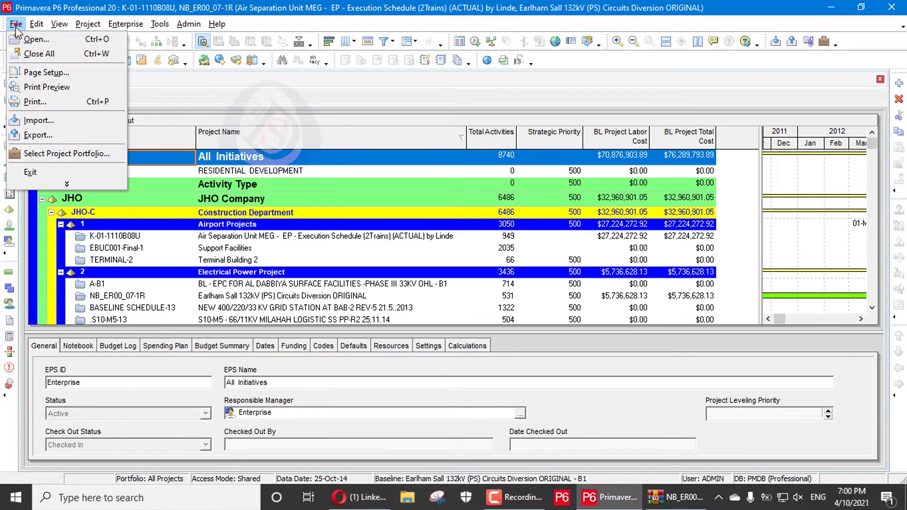
left_click(37, 120)
left_click(312, 239)
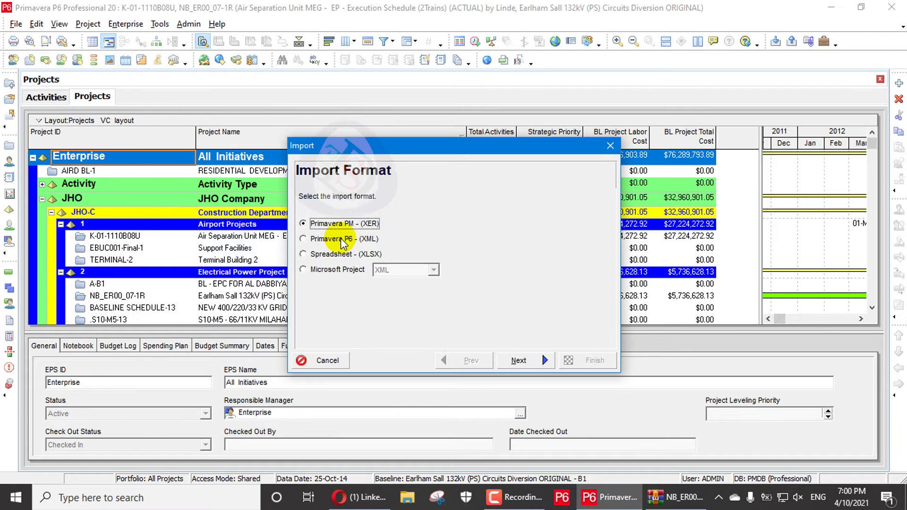
left_click(518, 361)
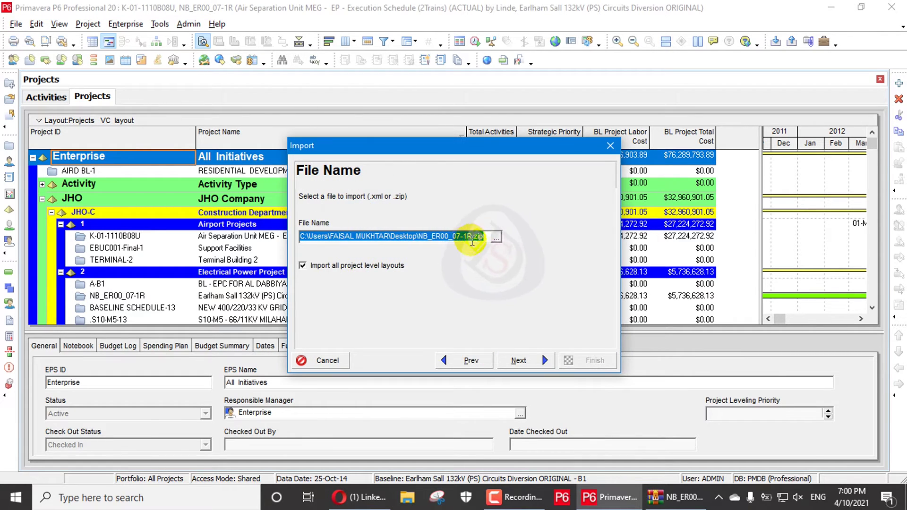
left_click(493, 236)
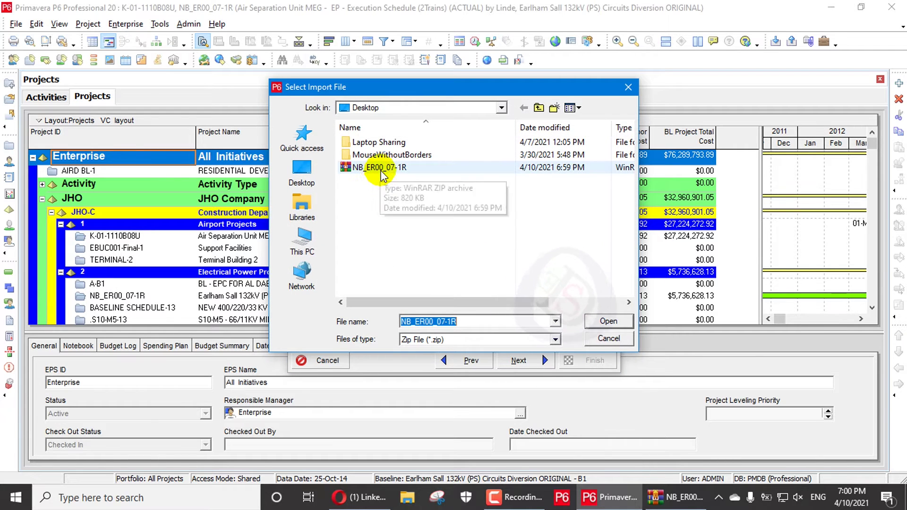
double_click(381, 169)
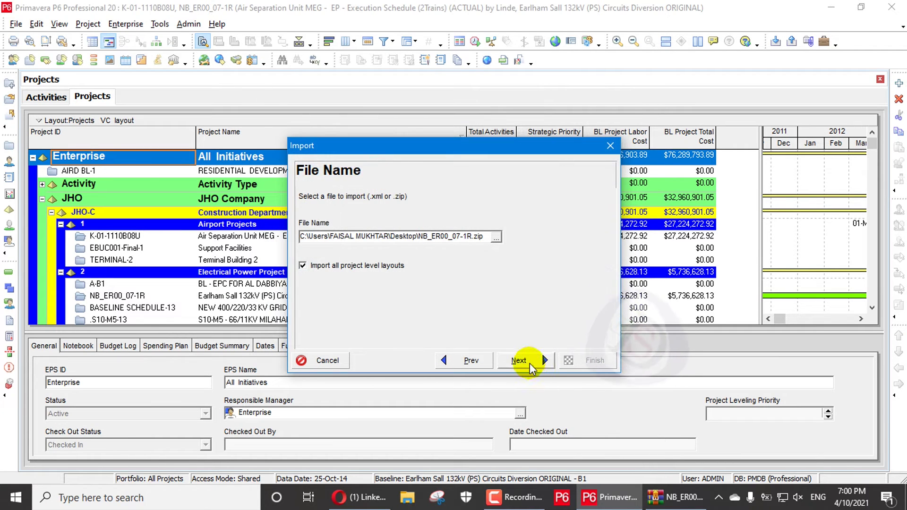
left_click(530, 365)
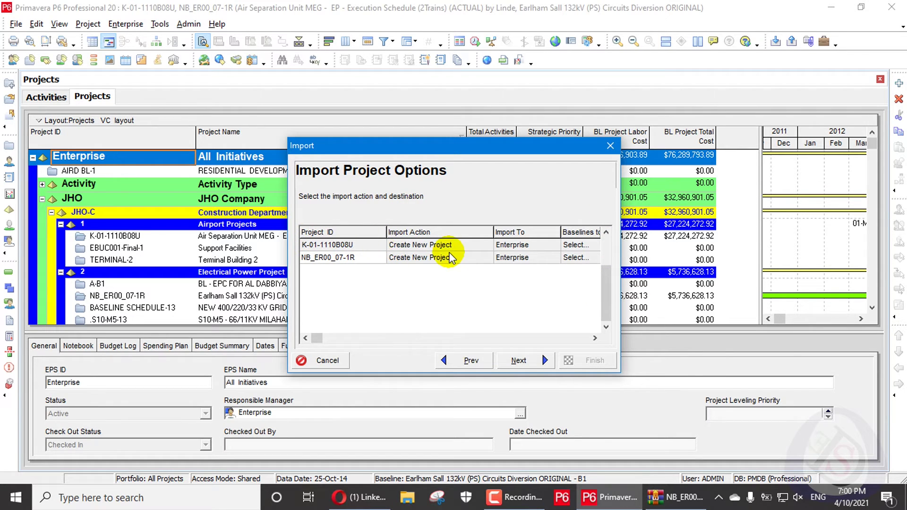
- Set K-01-1110B08U's import action to Create New Project
left_click(434, 245)
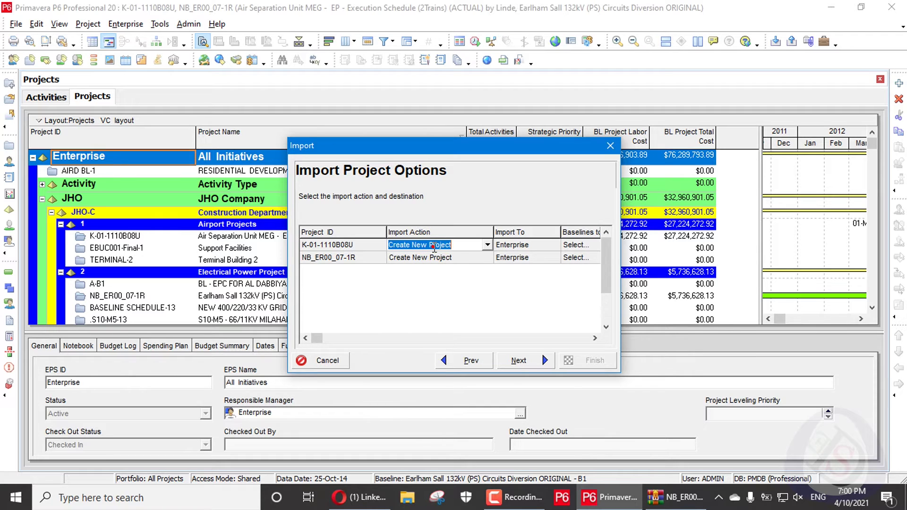
left_click(487, 245)
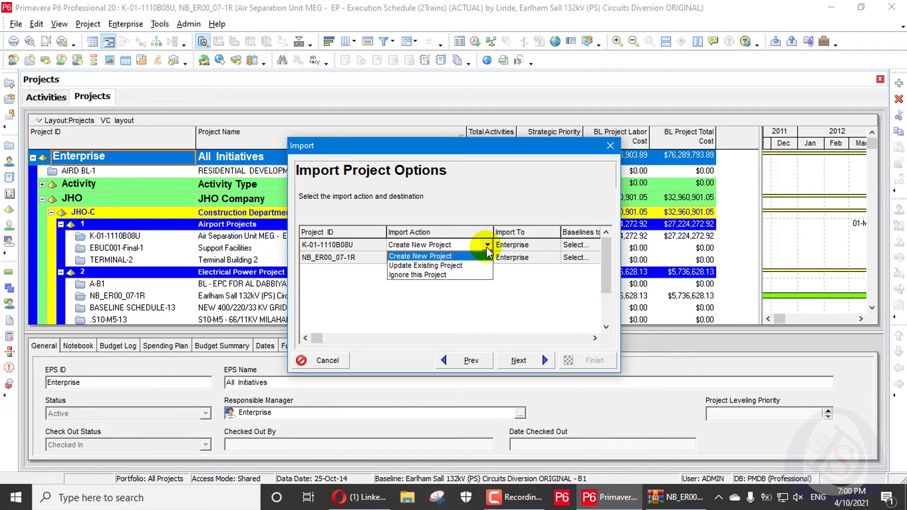
left_click(494, 281)
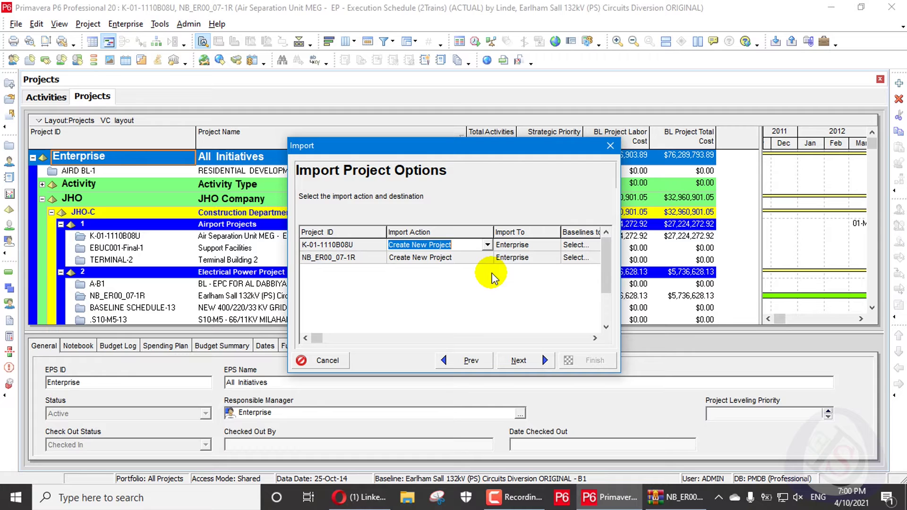
left_click(485, 247)
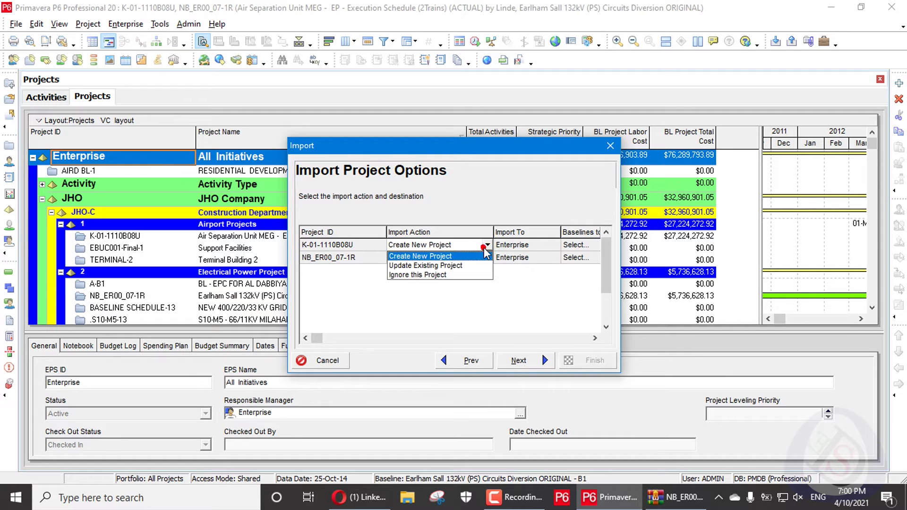
left_click(492, 293)
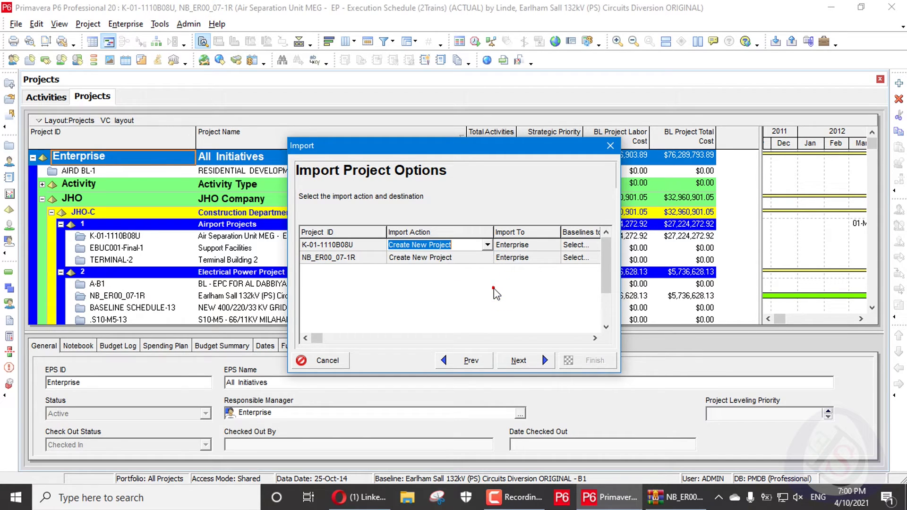
left_click(487, 265)
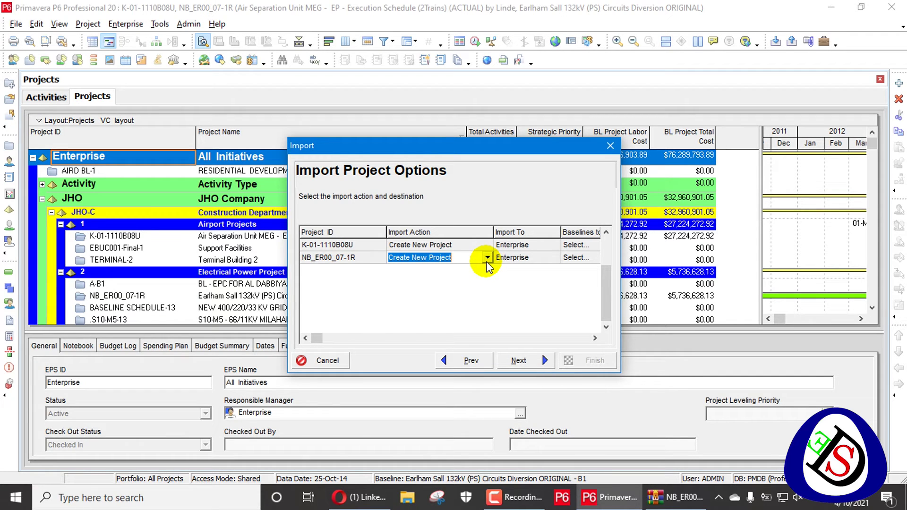
left_click(483, 248)
left_click(486, 245)
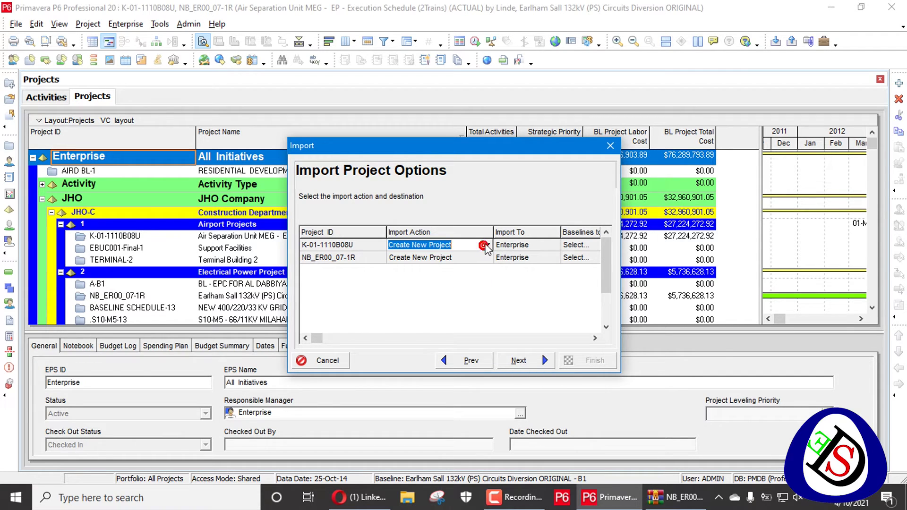
left_click(506, 293)
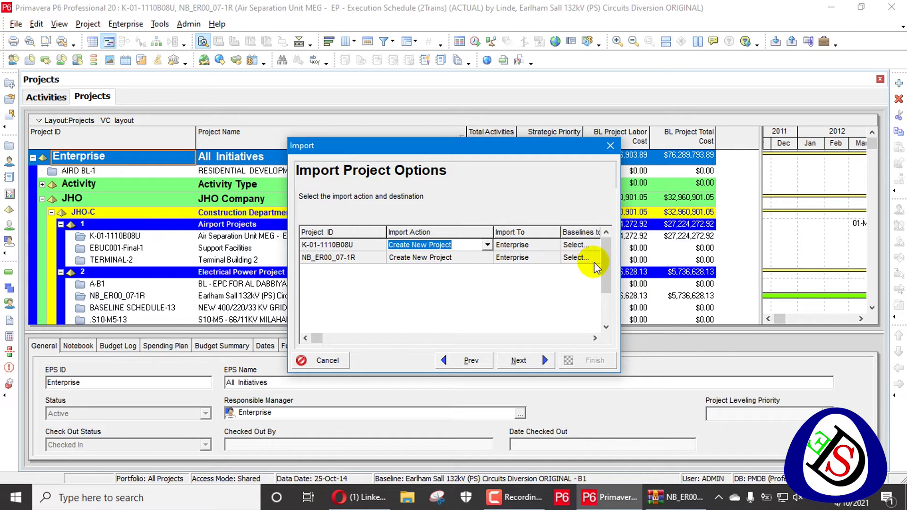
- Set NB_ER00_07-1R to Create New Project, imported under Enterprise
left_click(468, 258)
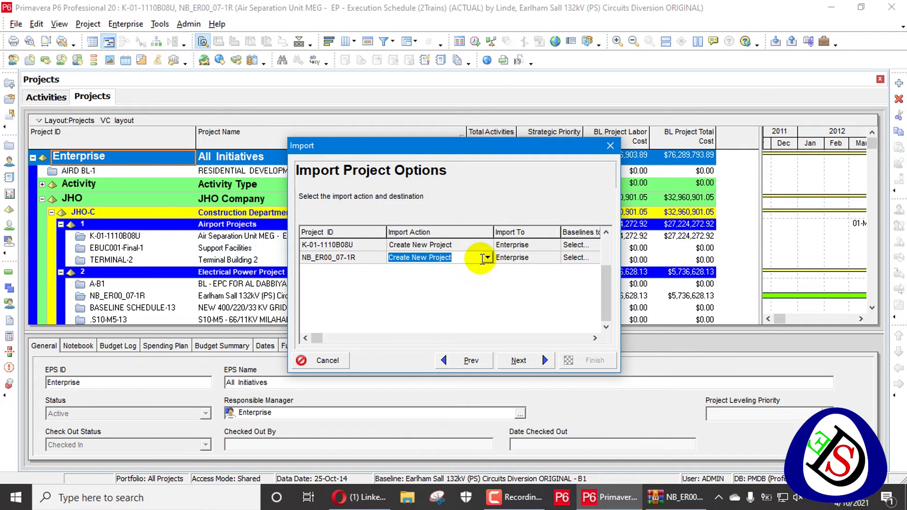
left_click(487, 258)
left_click(427, 288)
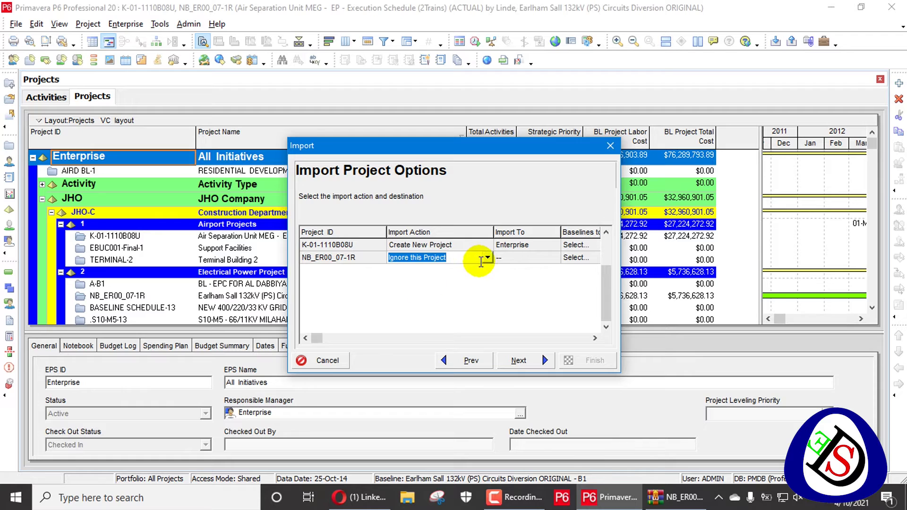
left_click(487, 257)
left_click(448, 269)
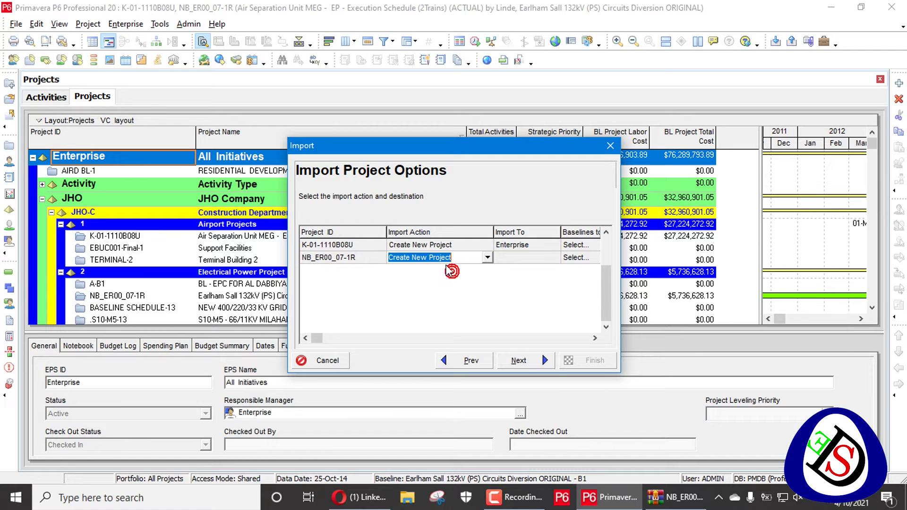
left_click(536, 259)
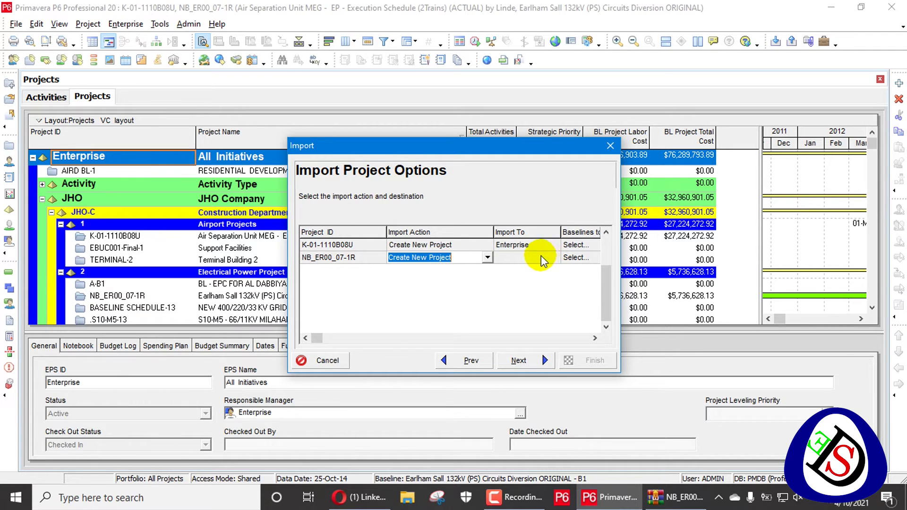
left_click(554, 258)
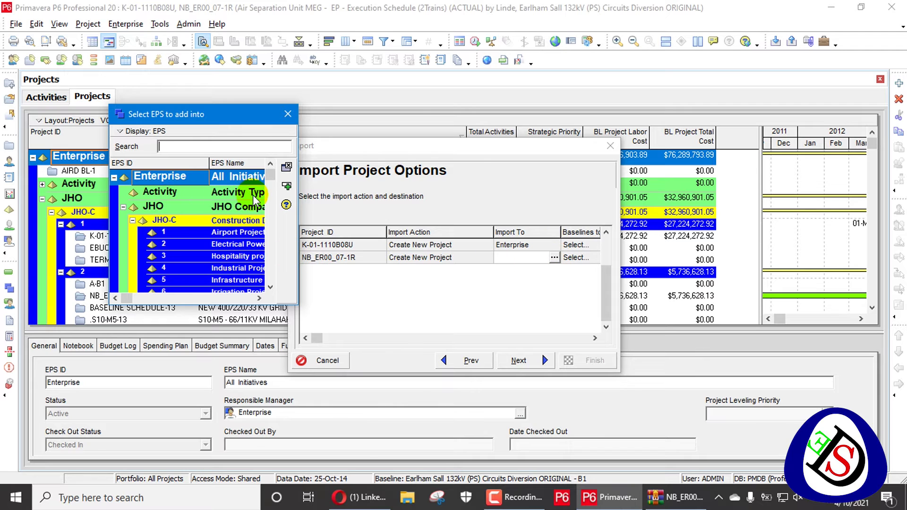
left_click(287, 187)
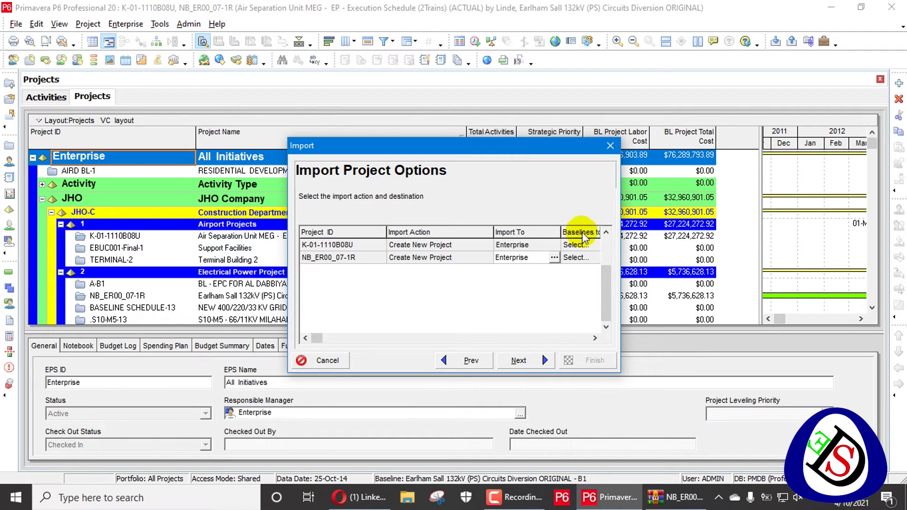
left_click(598, 249)
- Choose the first project's baseline and all of the second project's baselines for import
left_click(595, 244)
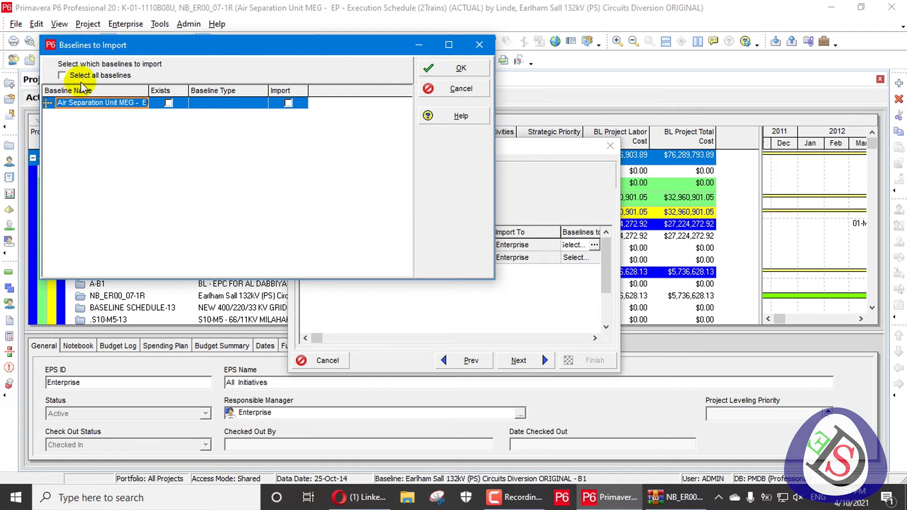
left_click(458, 70)
left_click(585, 259)
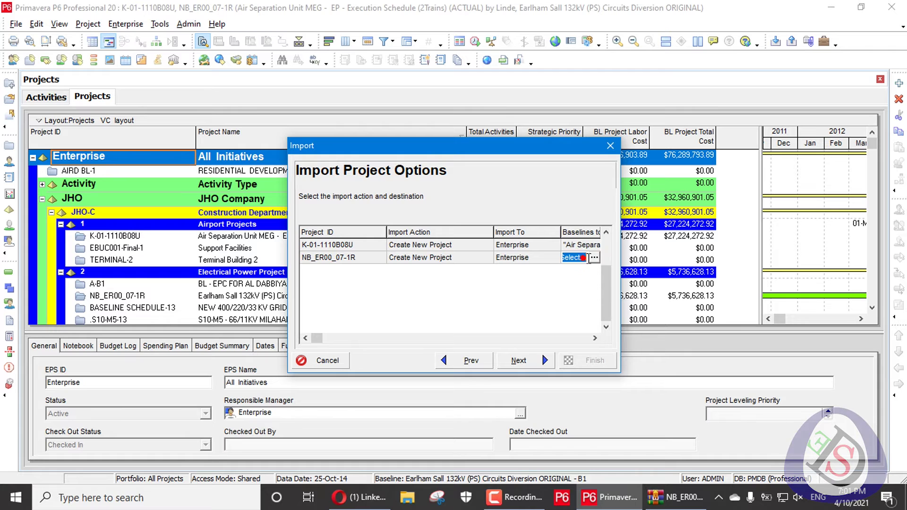
left_click(594, 257)
left_click(101, 93)
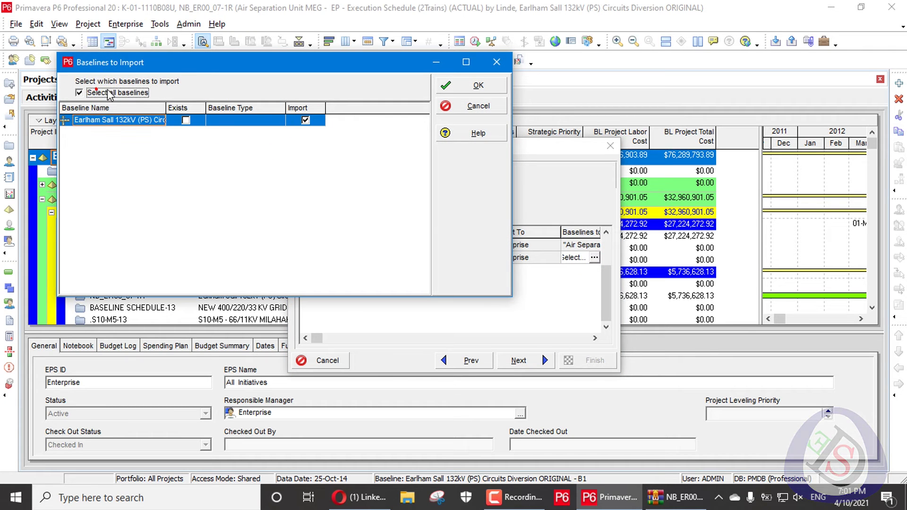
left_click(475, 86)
left_click(544, 362)
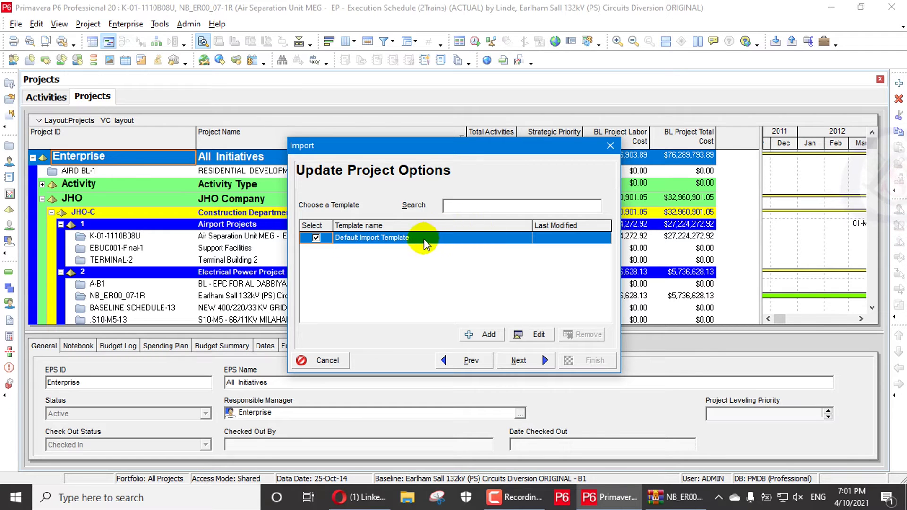
- Add a new import template named 'General Import Templete'
left_click(534, 334)
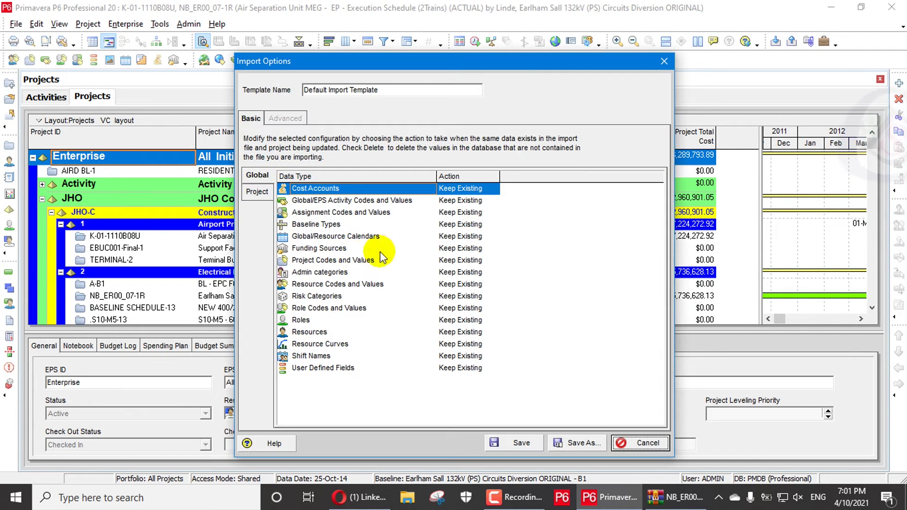
left_click(661, 63)
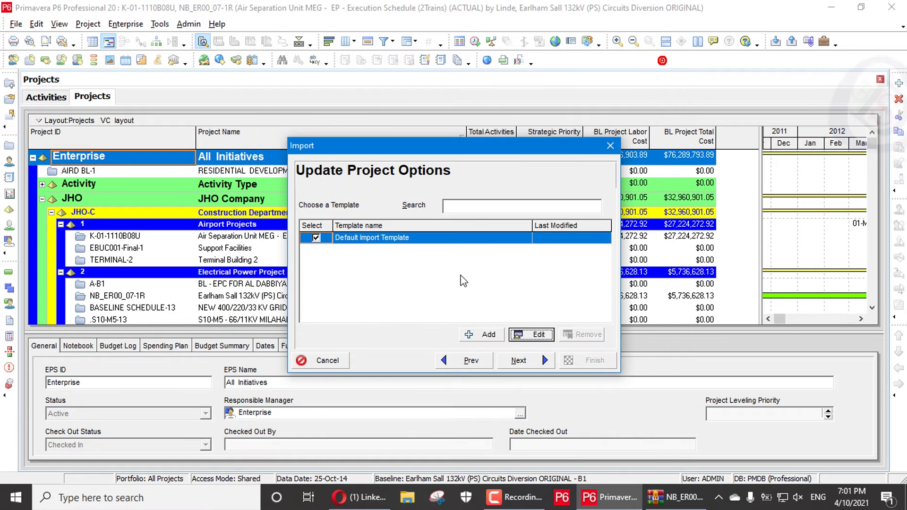
left_click(483, 334)
left_click(326, 86)
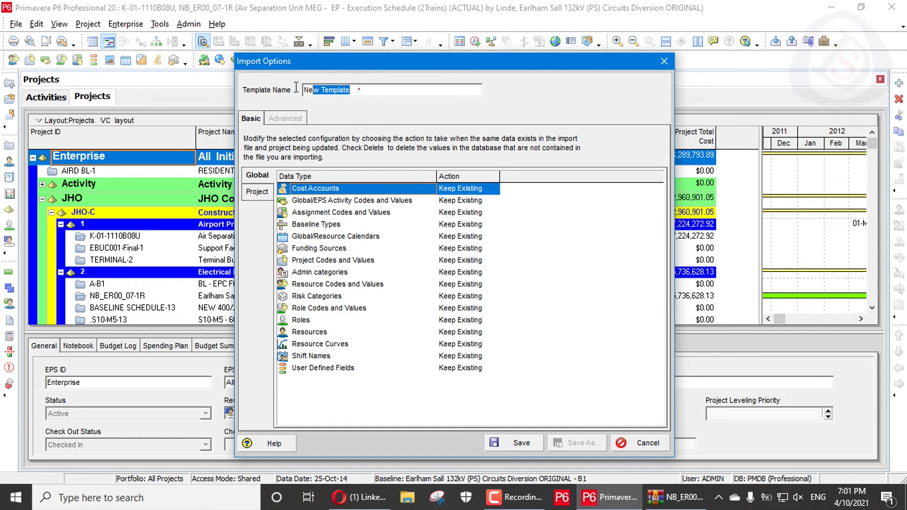
type("General Import Templete")
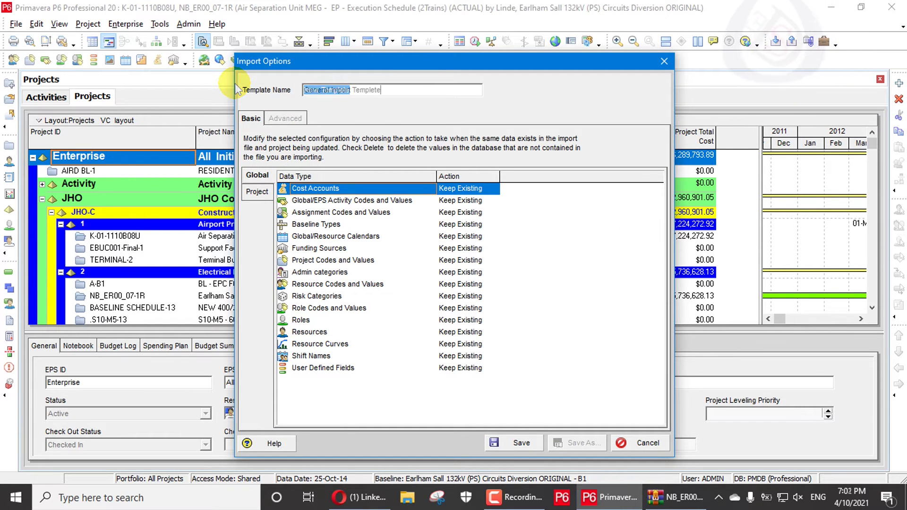
- Set the Action for Cost Accounts and every other data type to Insert New
left_click(415, 189)
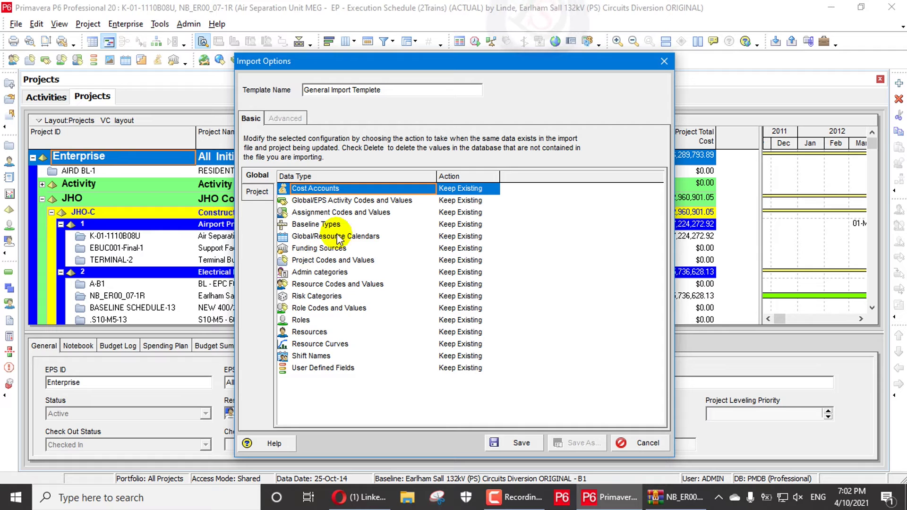
left_click(484, 191)
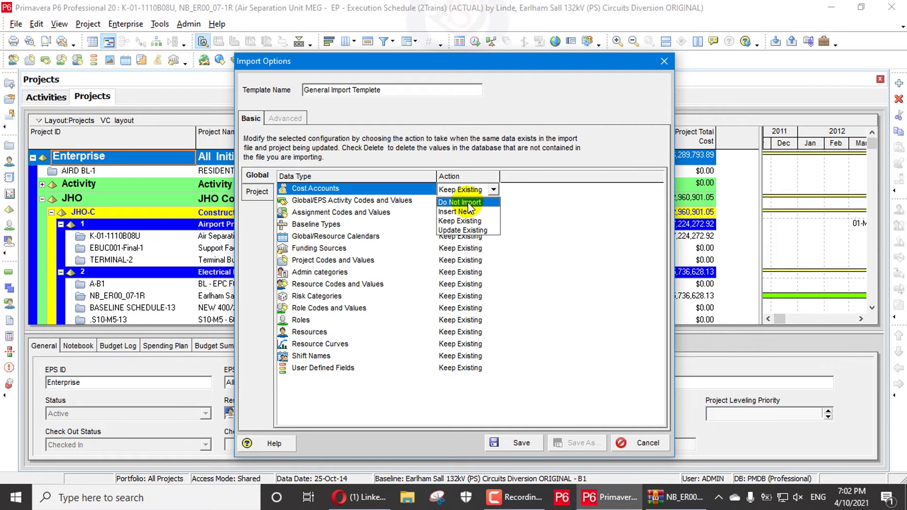
left_click(489, 211)
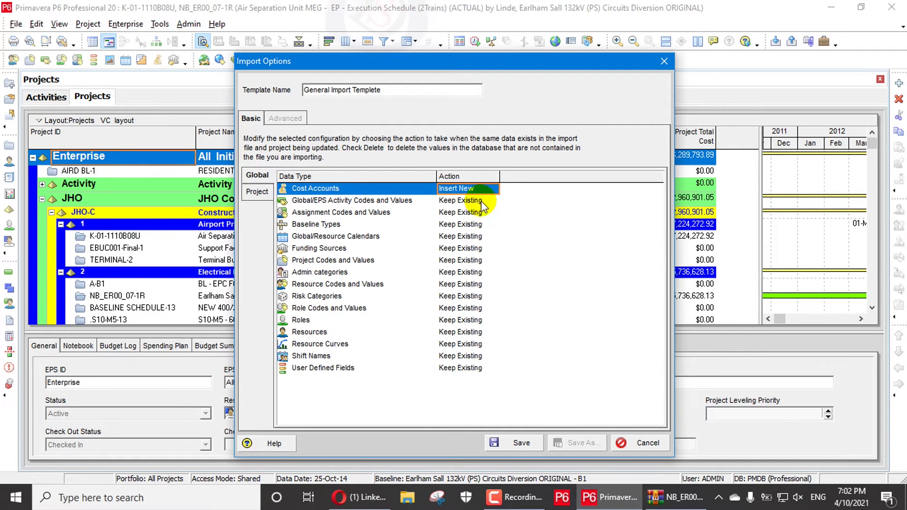
left_click(473, 201)
left_click(461, 189)
left_click(471, 190)
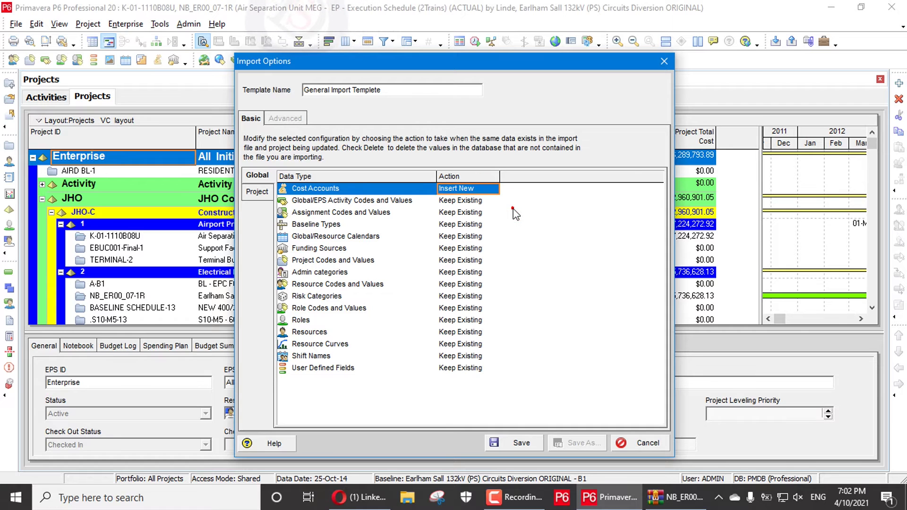
left_click(473, 371, "shift")
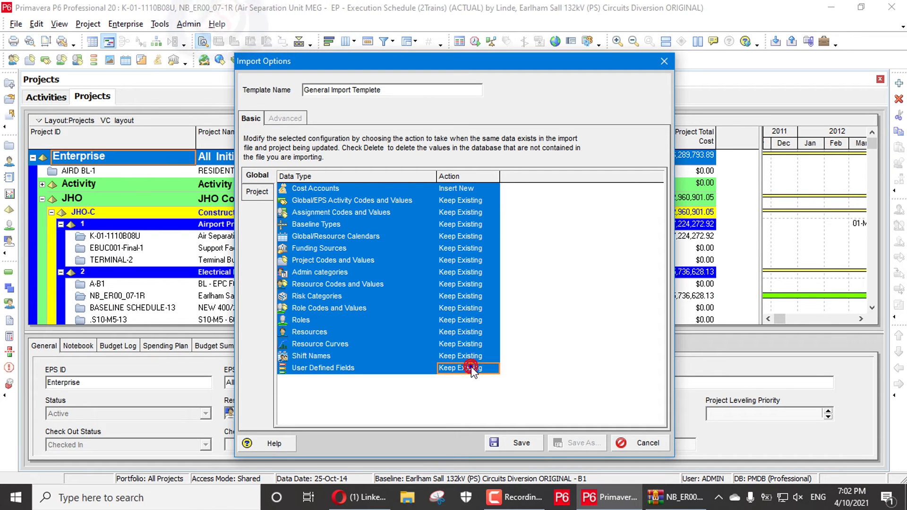
left_click(471, 368)
left_click(491, 318)
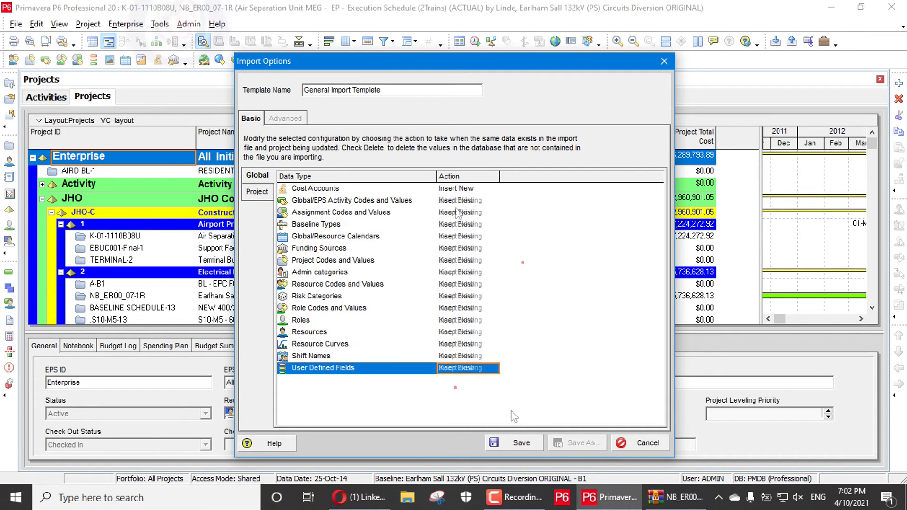
- Save the General Import Templete and use it for this import
left_click(519, 443)
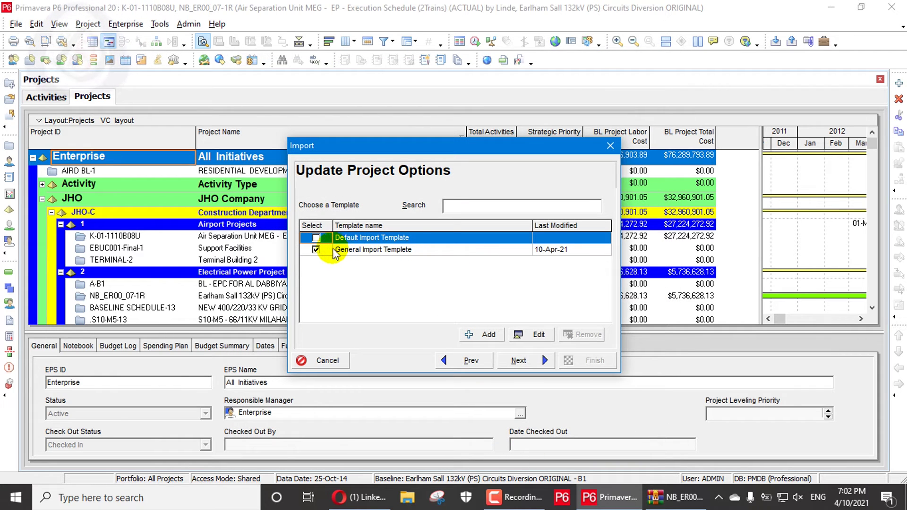
left_click(336, 251)
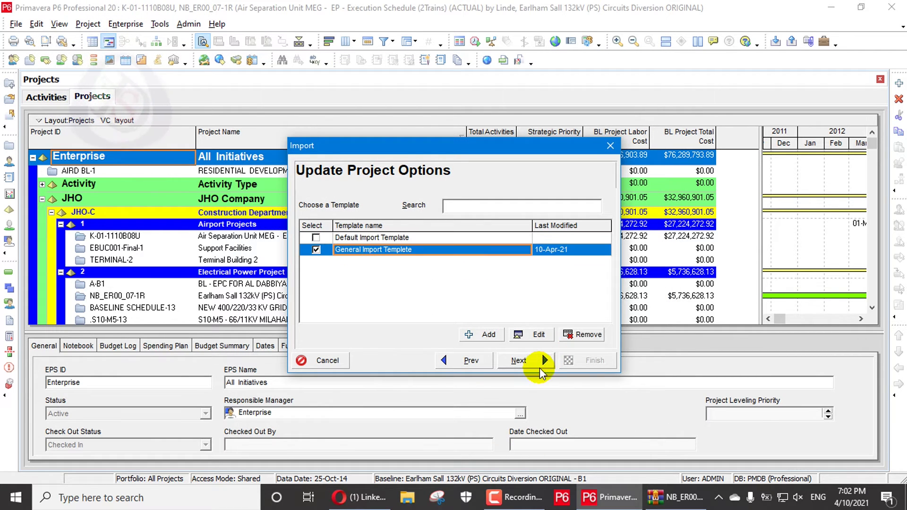
left_click(539, 368)
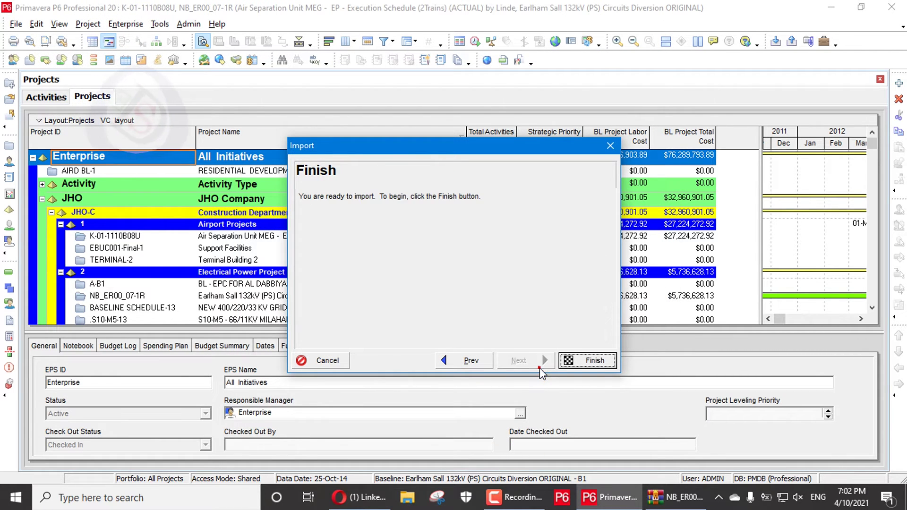
- Run the import to create the K-01-1110B08U-1 and NB_ER00_07-1R-1 copies
left_click(592, 361)
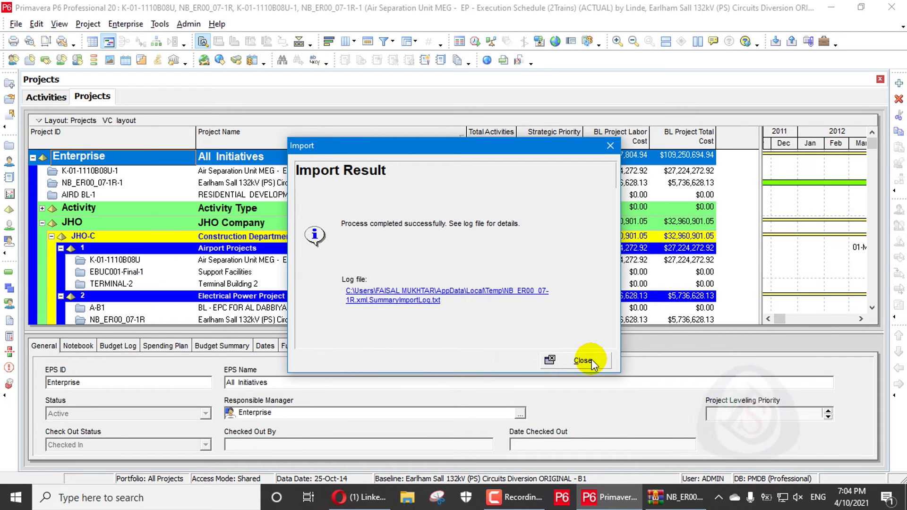
- Open the import log and review the user defined field, resource code type and ResponseManager counts
left_click(426, 297)
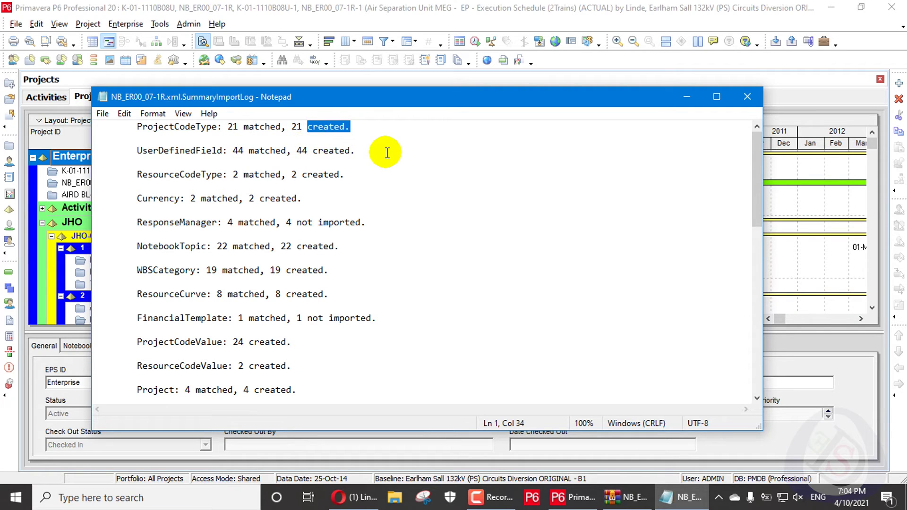
left_click_drag(385, 151, 297, 150)
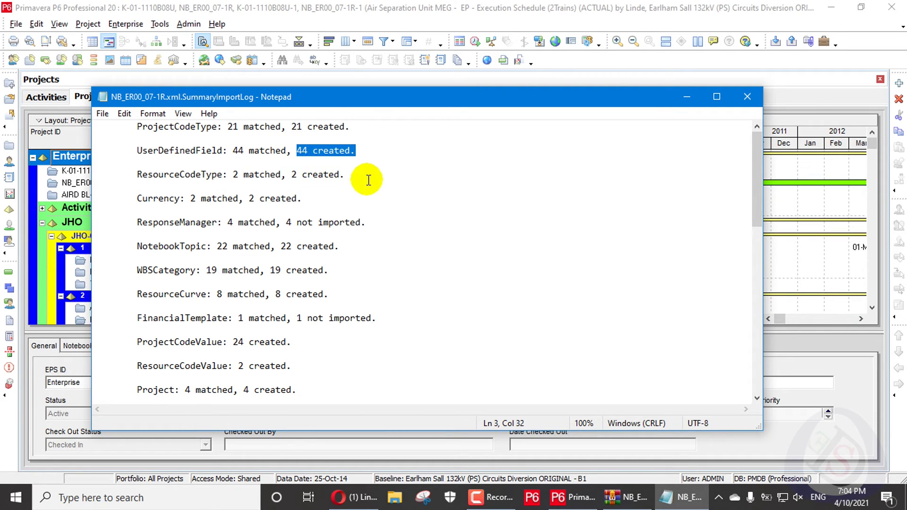
left_click_drag(365, 178, 308, 174)
left_click(419, 225)
key("shift+Up")
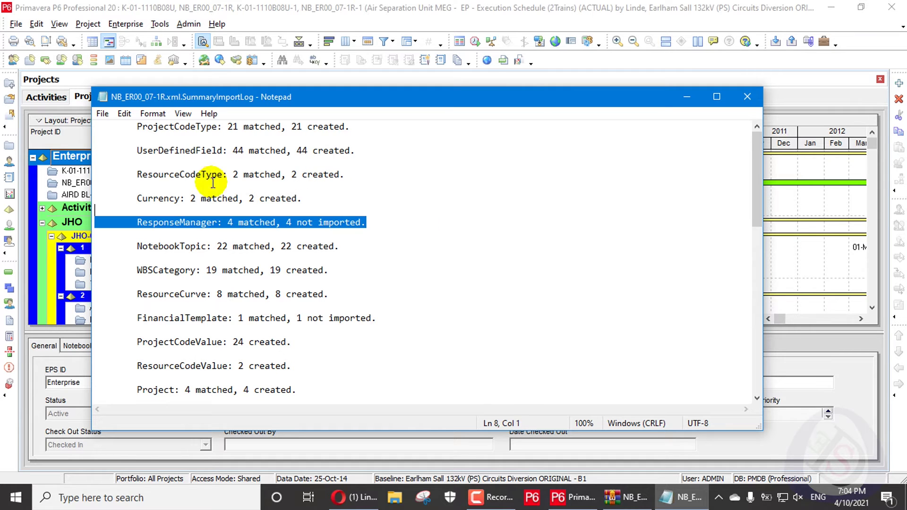
left_click(358, 245)
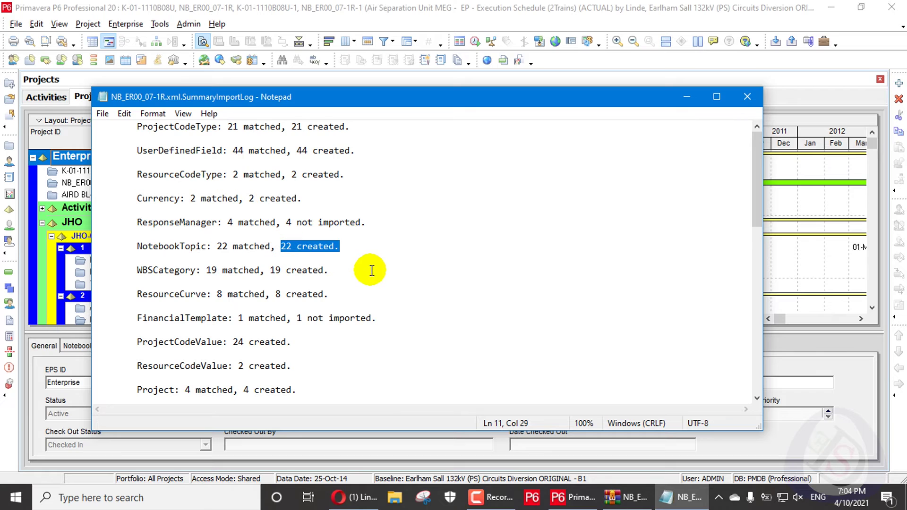
- Review the WBSCategory, ResourceCurve and FinancialTemplate not-imported lines, then close the log
left_click_drag(370, 262, 335, 270)
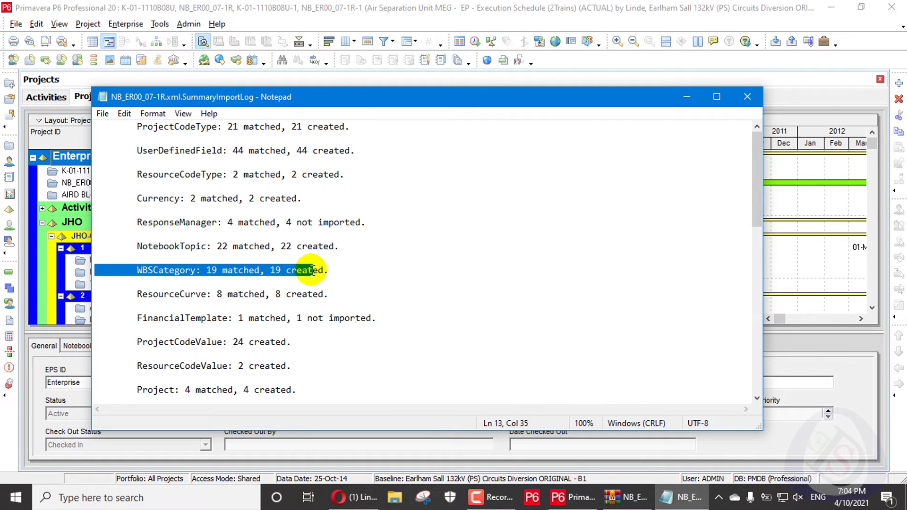
triple_click(390, 291)
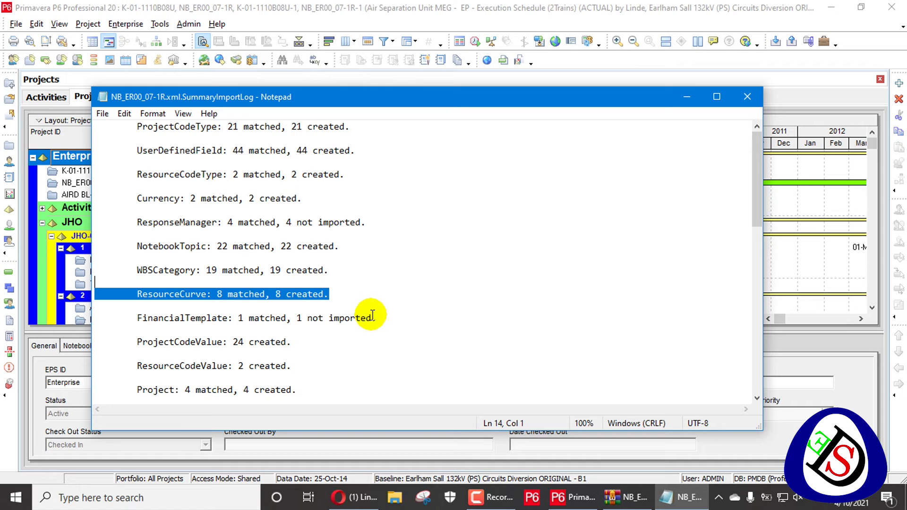
left_click_drag(371, 315, 318, 313)
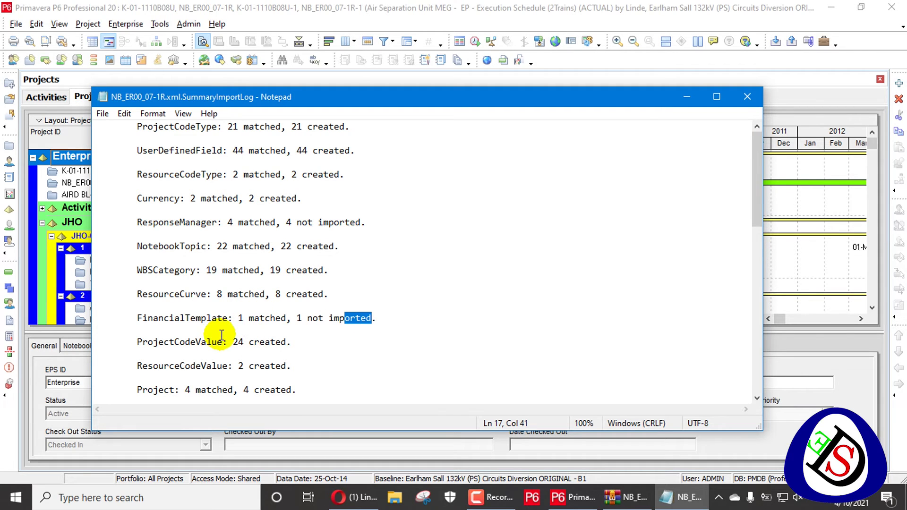
scroll(236, 338, "down", 7)
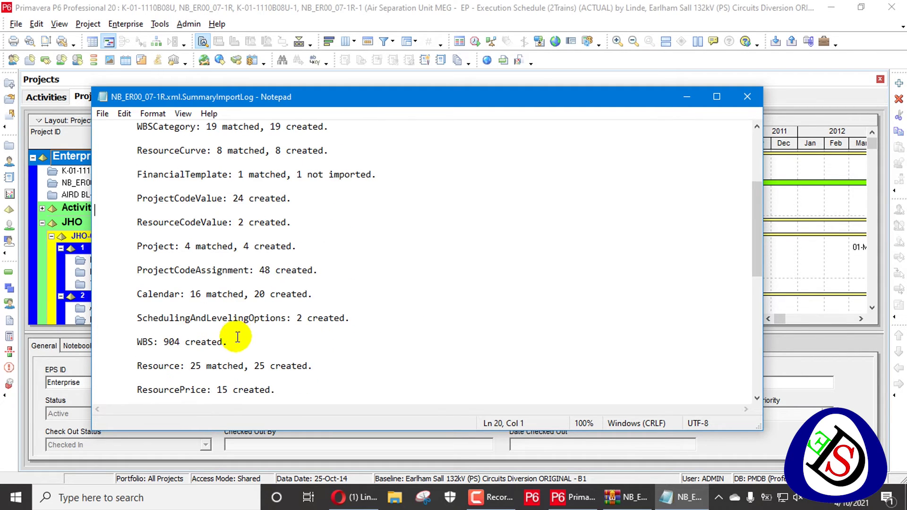
left_click(740, 98)
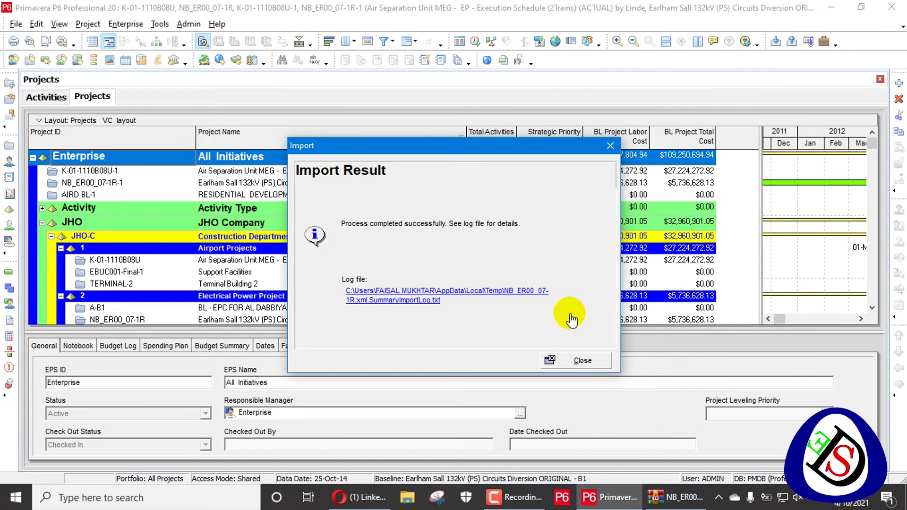
- Dismiss the Import Result message and inspect the imported K-01-1110B08U-1 and NB_ER00_07-1R-1 copies
left_click(574, 361)
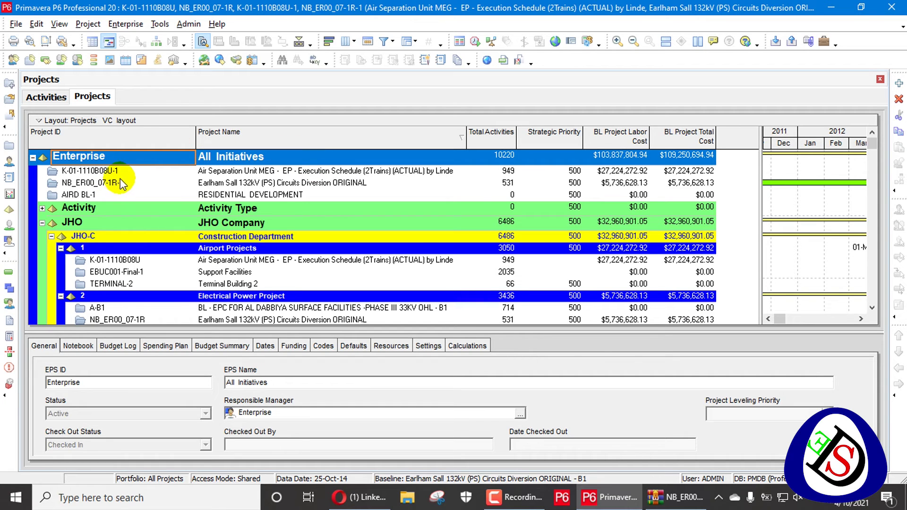
left_click(124, 172)
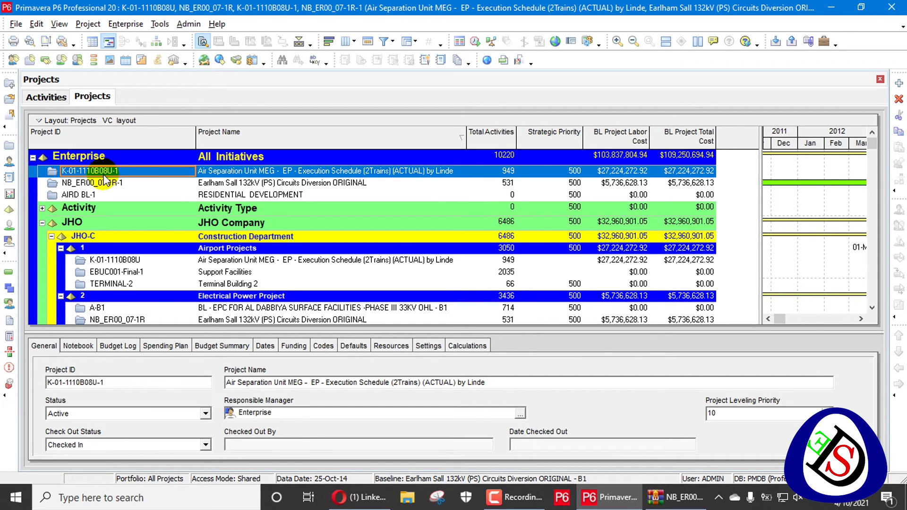
left_click(220, 184)
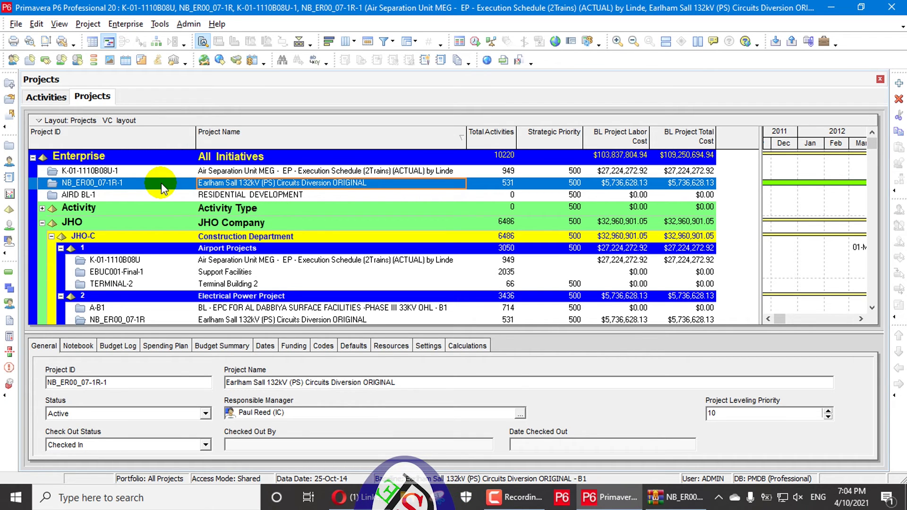
left_click(631, 156)
left_click(631, 172)
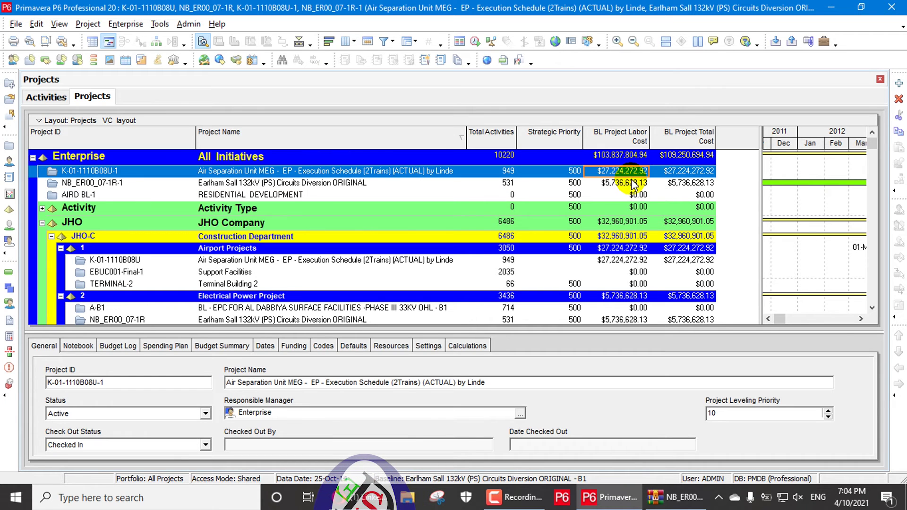
left_click(633, 184)
- Compare the copies with the original K-01-1110B08U and NB_ER00_07-1R projects
scroll(614, 234, "down", 1)
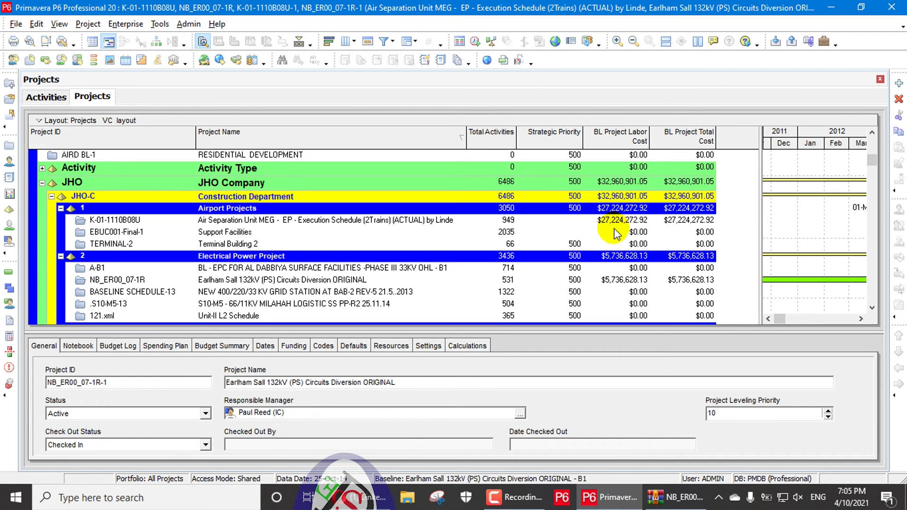
left_click(614, 233)
left_click(621, 219)
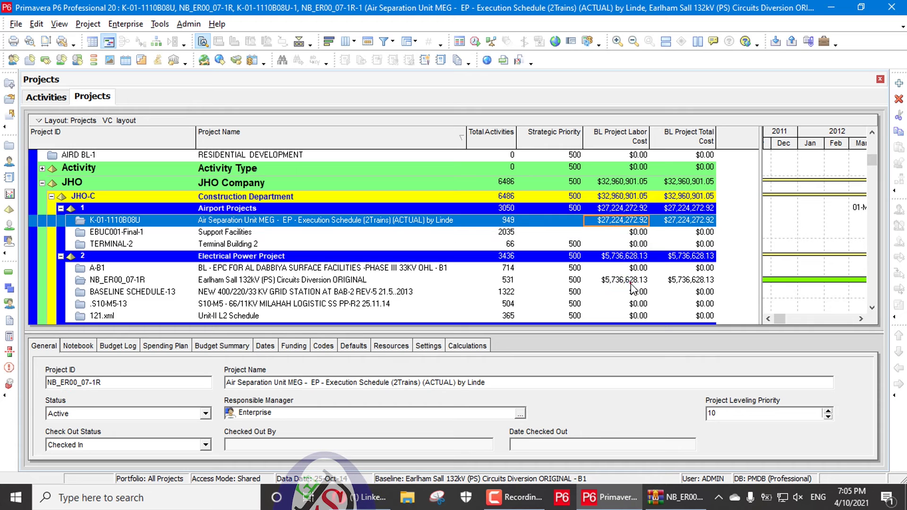
left_click(632, 281)
scroll(632, 284, "up", 1)
left_click(599, 170)
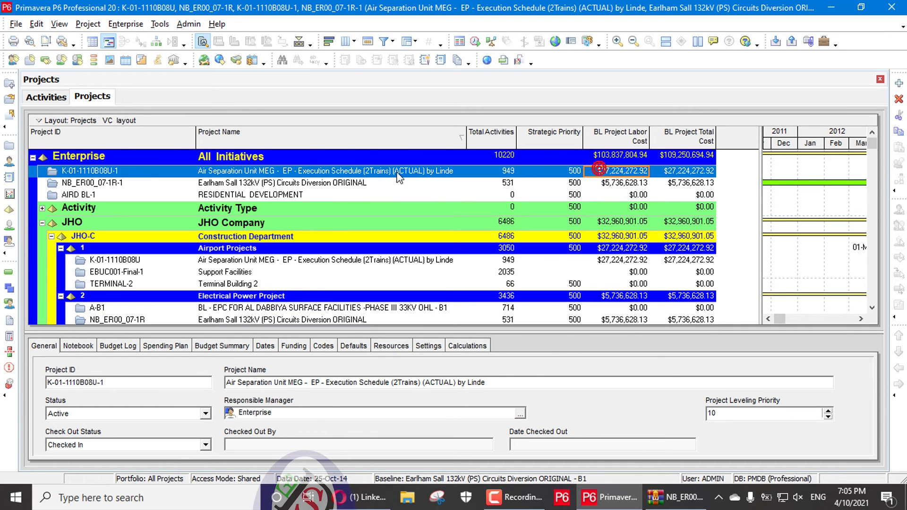
right_click(323, 171)
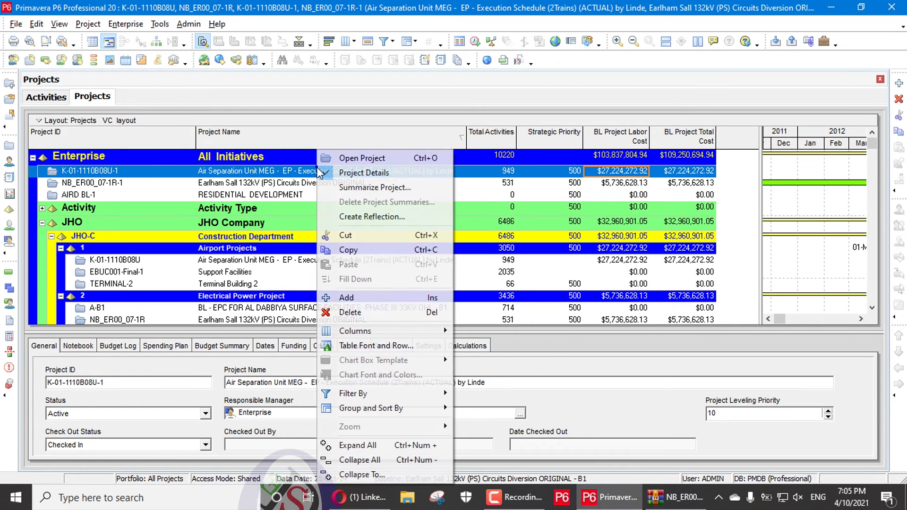
- Open K-01-1110B08U-1 and make Air Separation Unit MEG B1 its project and primary baseline
left_click(344, 162)
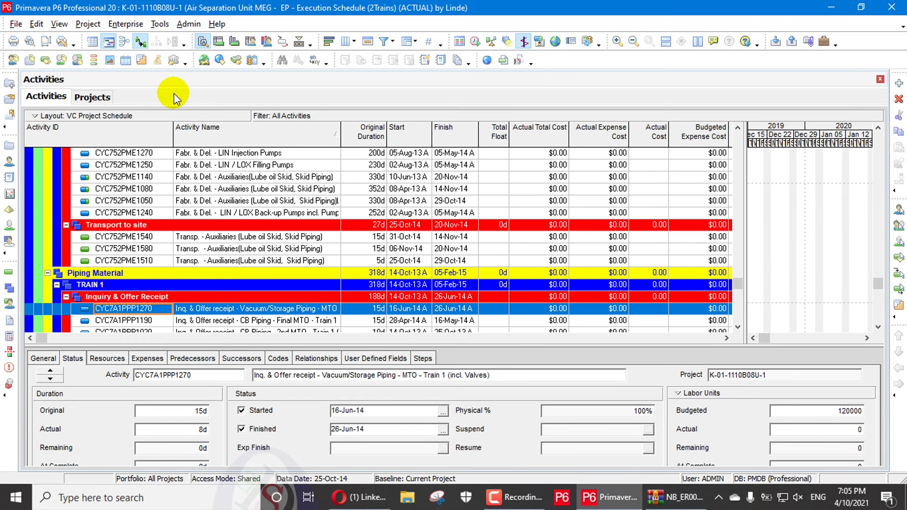
left_click(87, 24)
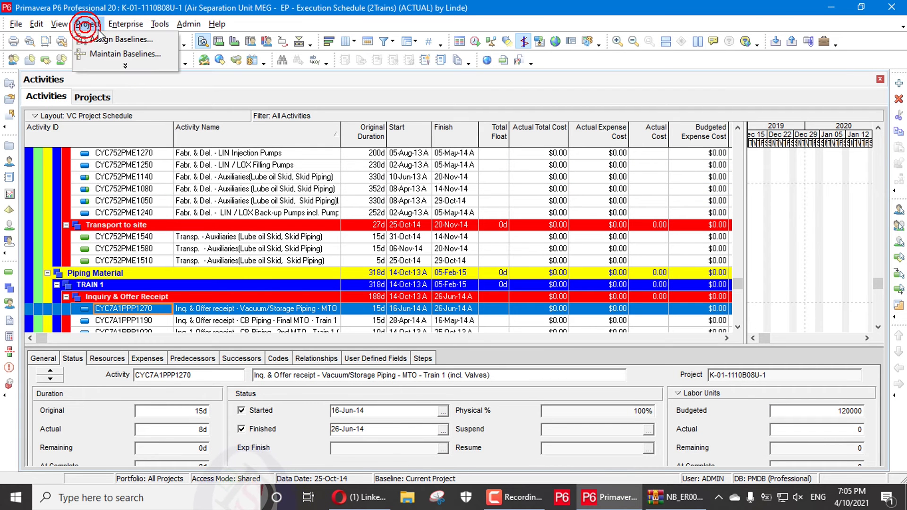
left_click(114, 36)
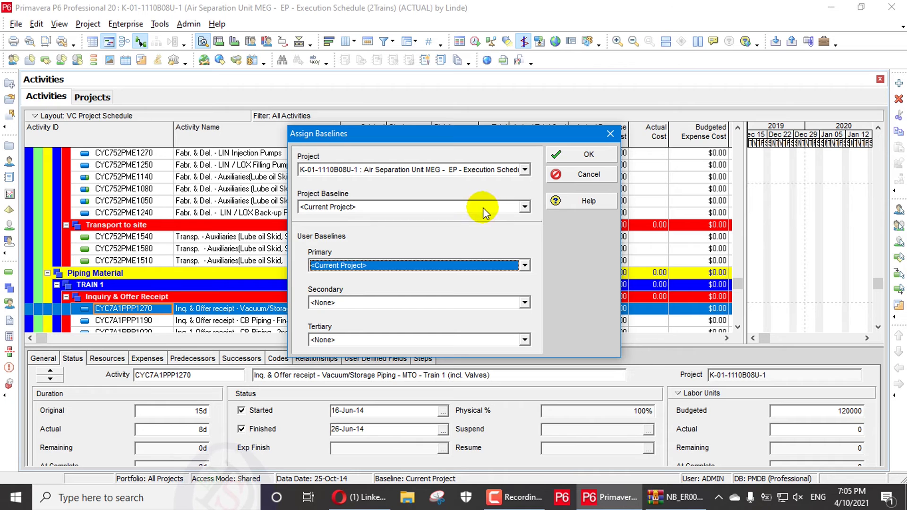
left_click(483, 208)
left_click(441, 227)
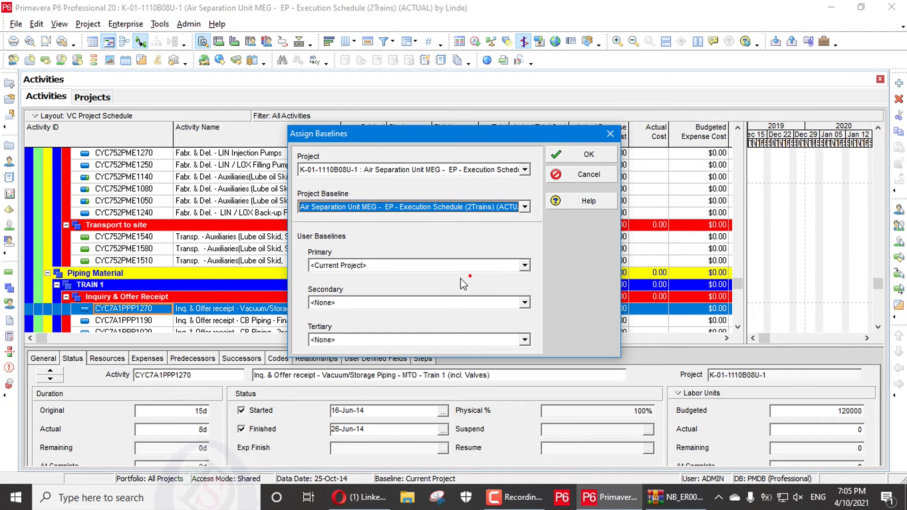
left_click(447, 266)
left_click(425, 286)
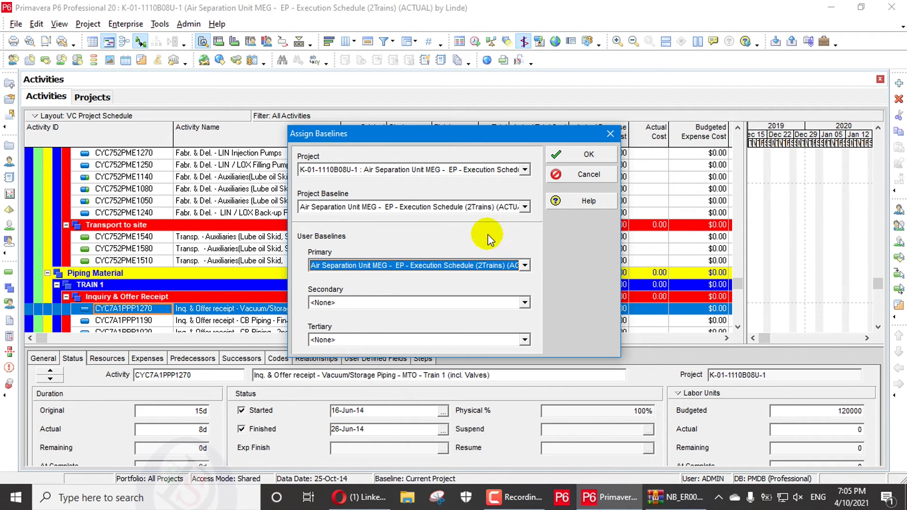
left_click(587, 156)
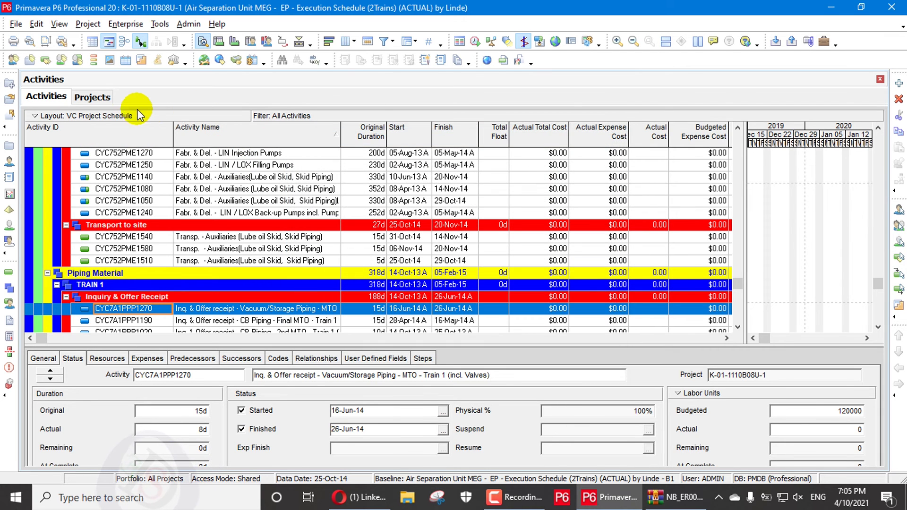
left_click(107, 99)
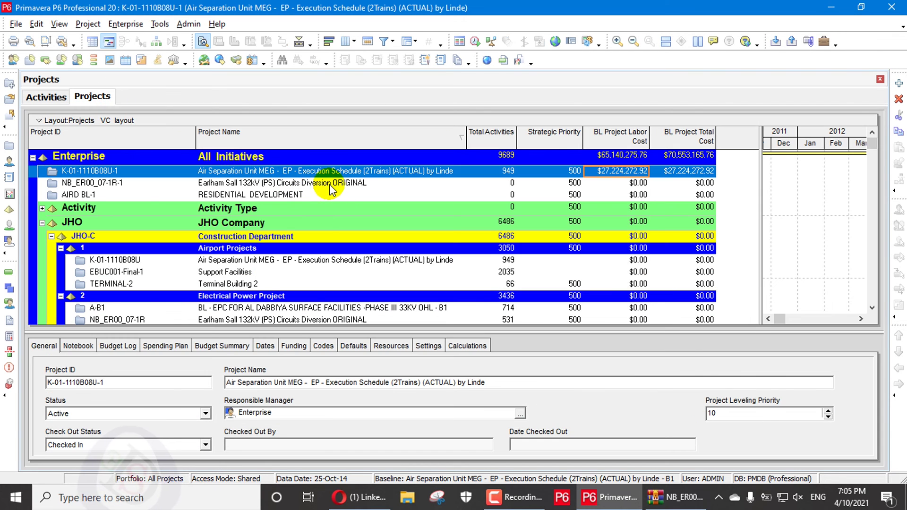
- Open NB_ER00_07-1R-1 and assign Earlham Sall ORIGINAL - B1 as project and primary baseline
right_click(332, 188)
left_click(331, 155)
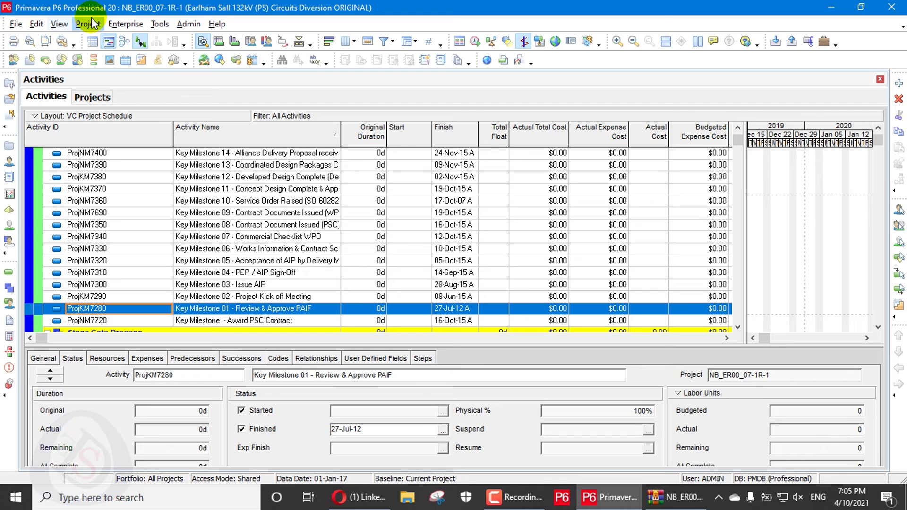
left_click(89, 24)
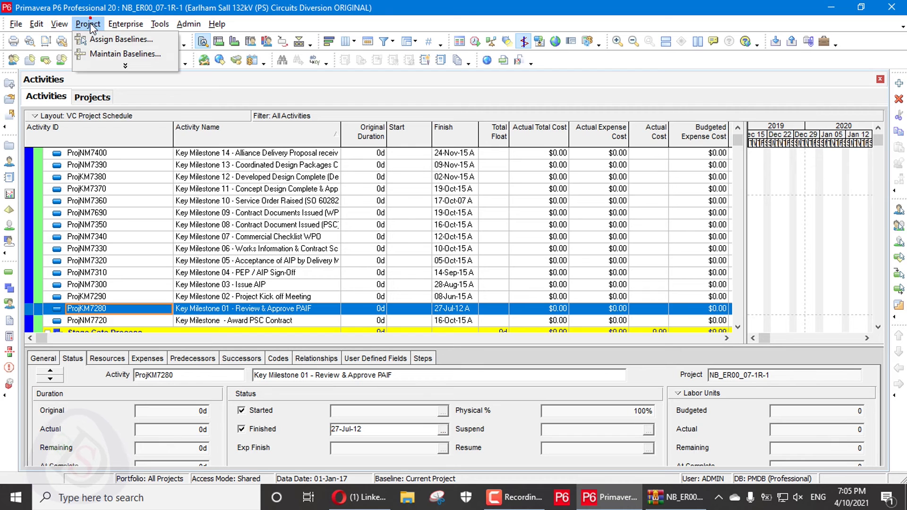
left_click(121, 40)
left_click(524, 206)
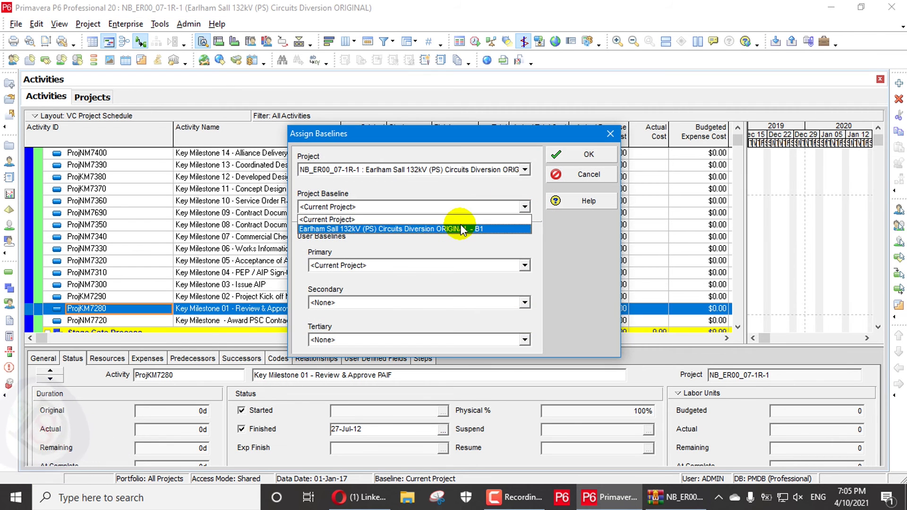
left_click(460, 230)
left_click(469, 268)
left_click(449, 290)
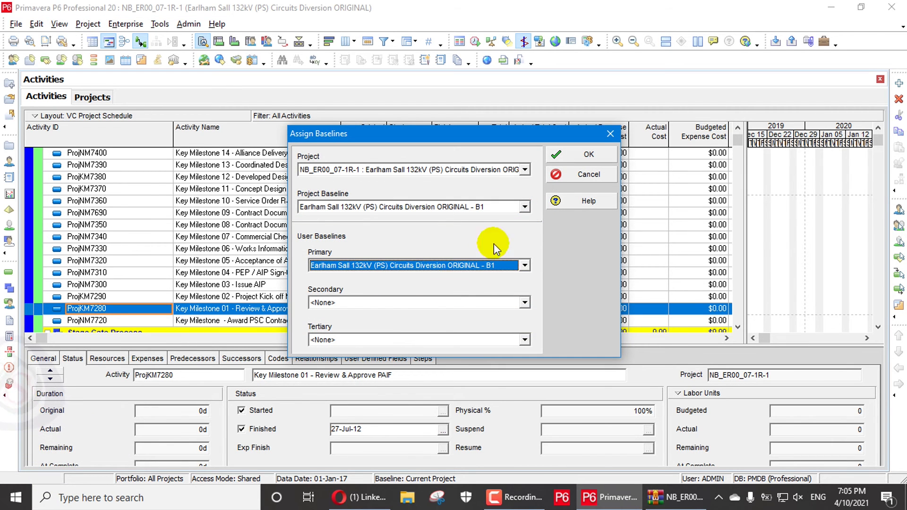
left_click(579, 155)
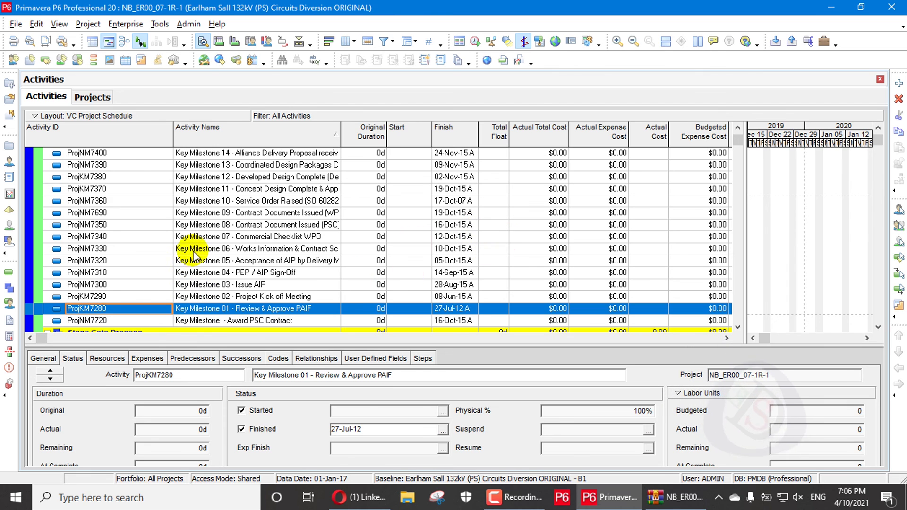
scroll(196, 261, "up", 3)
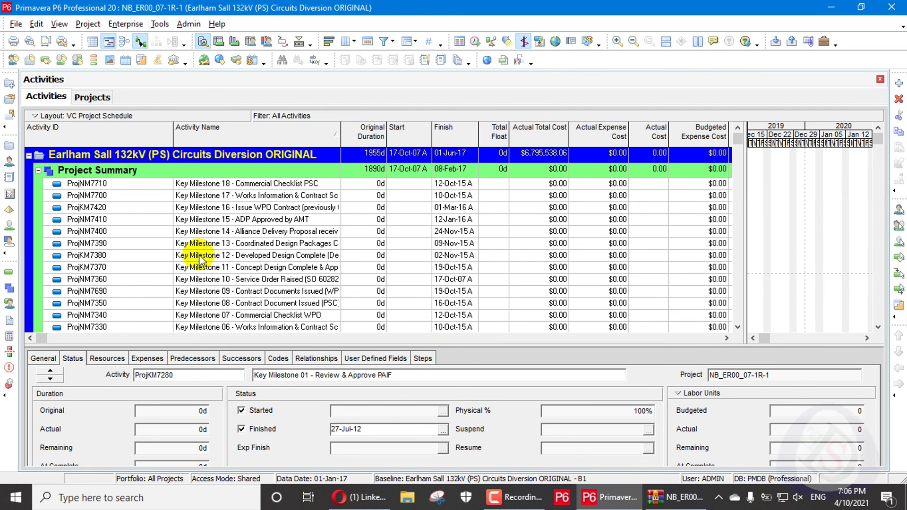